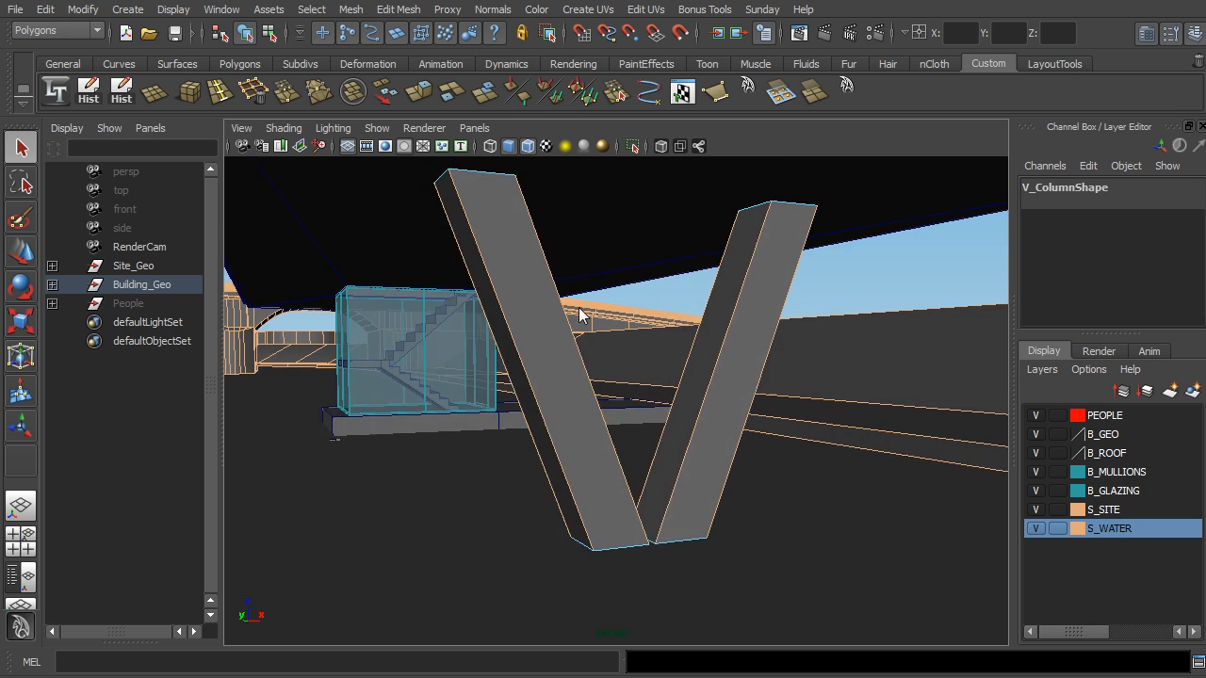
Bevel the edges of the V-shaped column with an absolute world-space offset, width 1.5 and 3 segments.
click(403, 10)
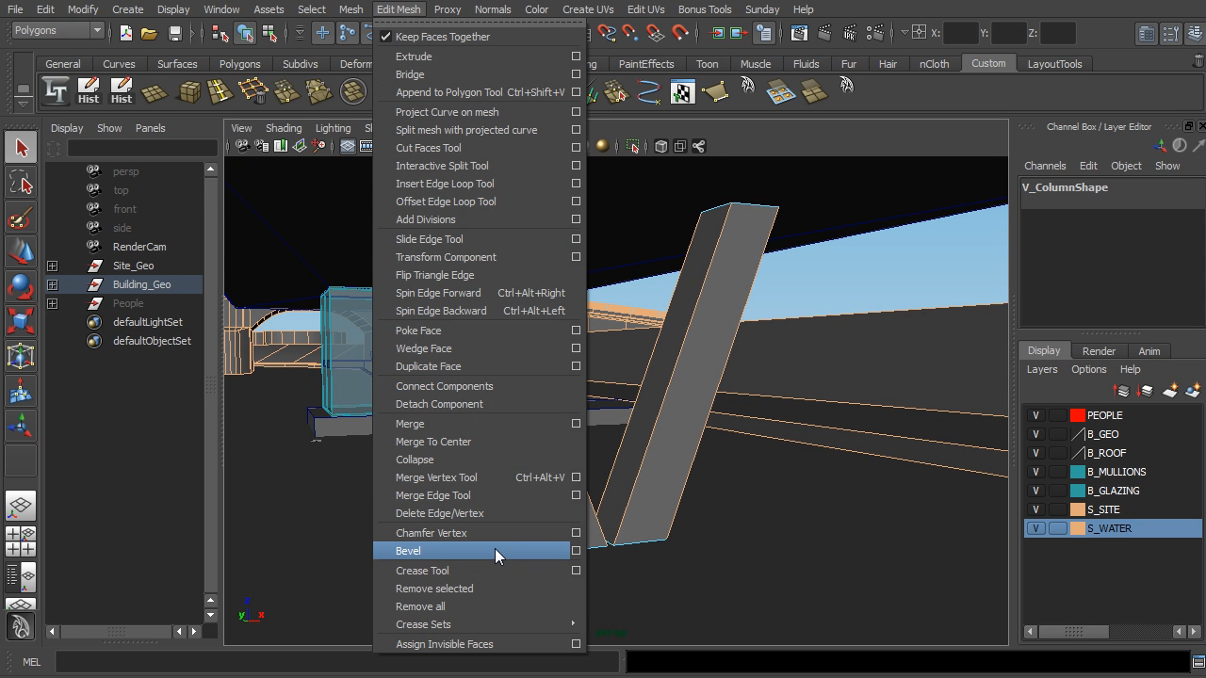
click(577, 551)
alt+drag(554, 408, 531, 424)
alt+right_drag(530, 424, 565, 427)
alt+middle_drag(564, 428, 612, 408)
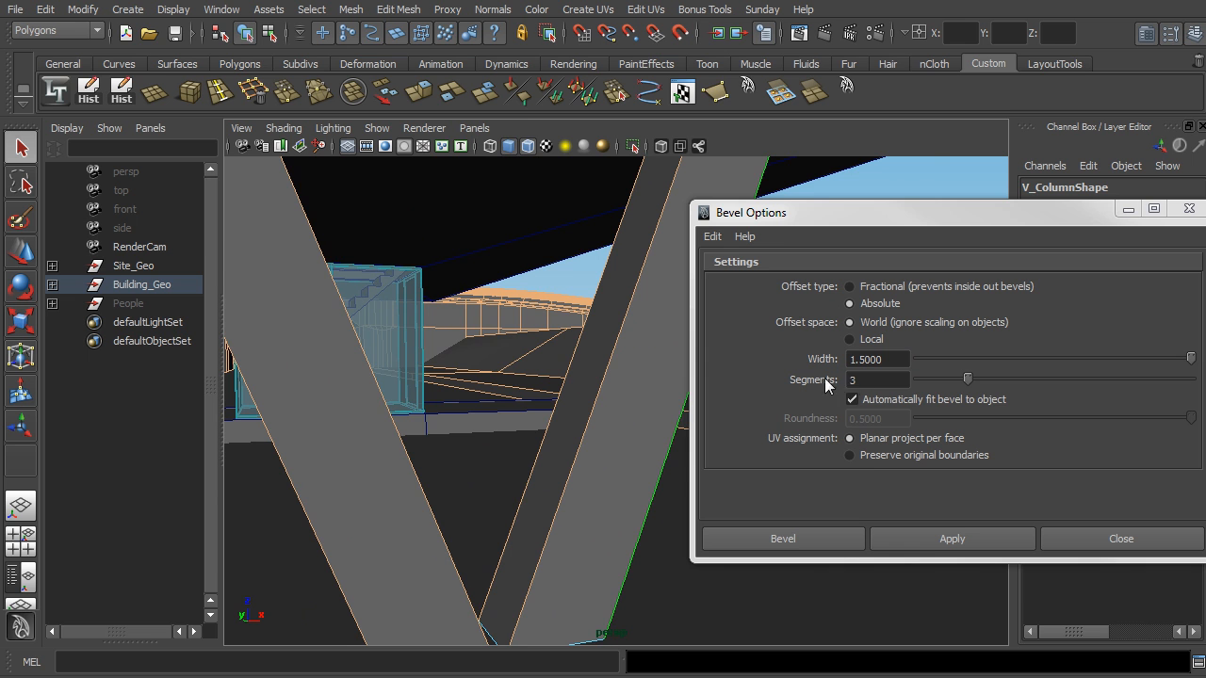
alt+right_drag(620, 359, 638, 389)
click(932, 533)
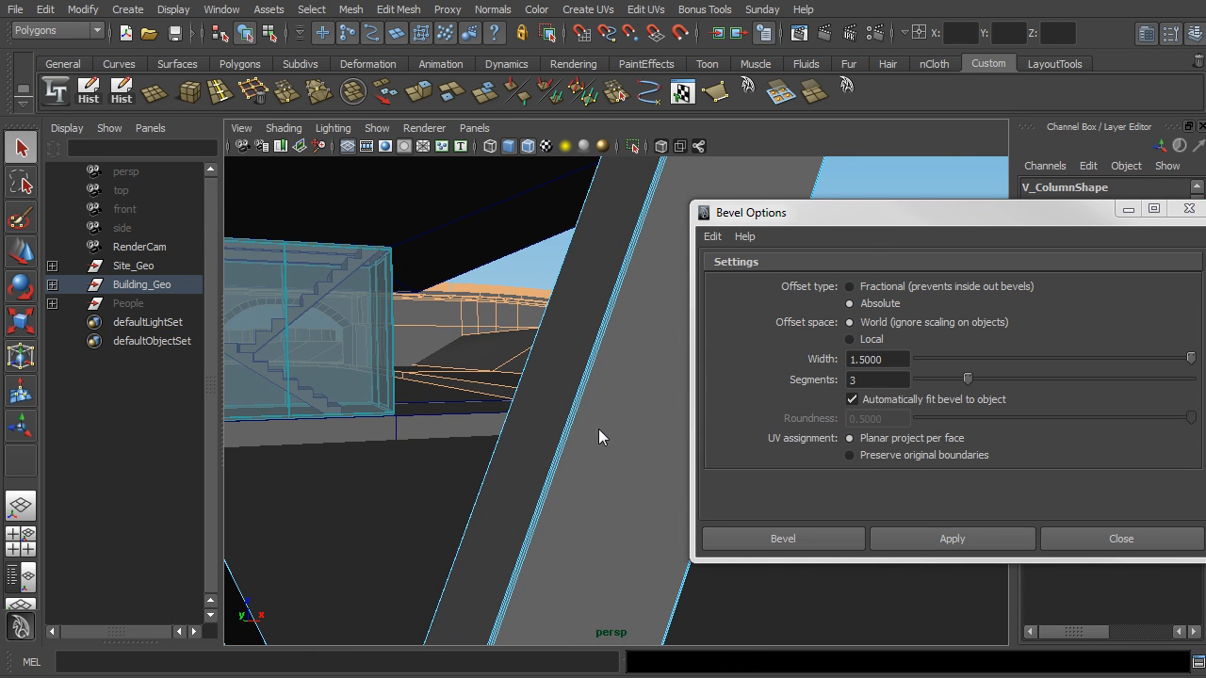
alt+right_drag(631, 457, 435, 430)
alt+drag(650, 413, 659, 316)
click(1108, 539)
Bevel the top edge of the low retaining wall along the embankment with width 1.5 and 3 segments, and return to object selection.
right_drag(662, 436, 657, 390)
click(650, 479)
scroll(652, 439, down, 5)
mouse_move(616, 412)
alt+mouse_down()
mouse_move(717, 428)
mouse_move(573, 409)
mouse_move(805, 329)
mouse_move(694, 398)
mouse_move(656, 403)
mouse_move(606, 434)
mouse_move(614, 415)
alt+mouse_up()
shift+click(631, 416)
scroll(614, 396, up, 7)
alt+drag(612, 366, 668, 373)
scroll(612, 400, up, 3)
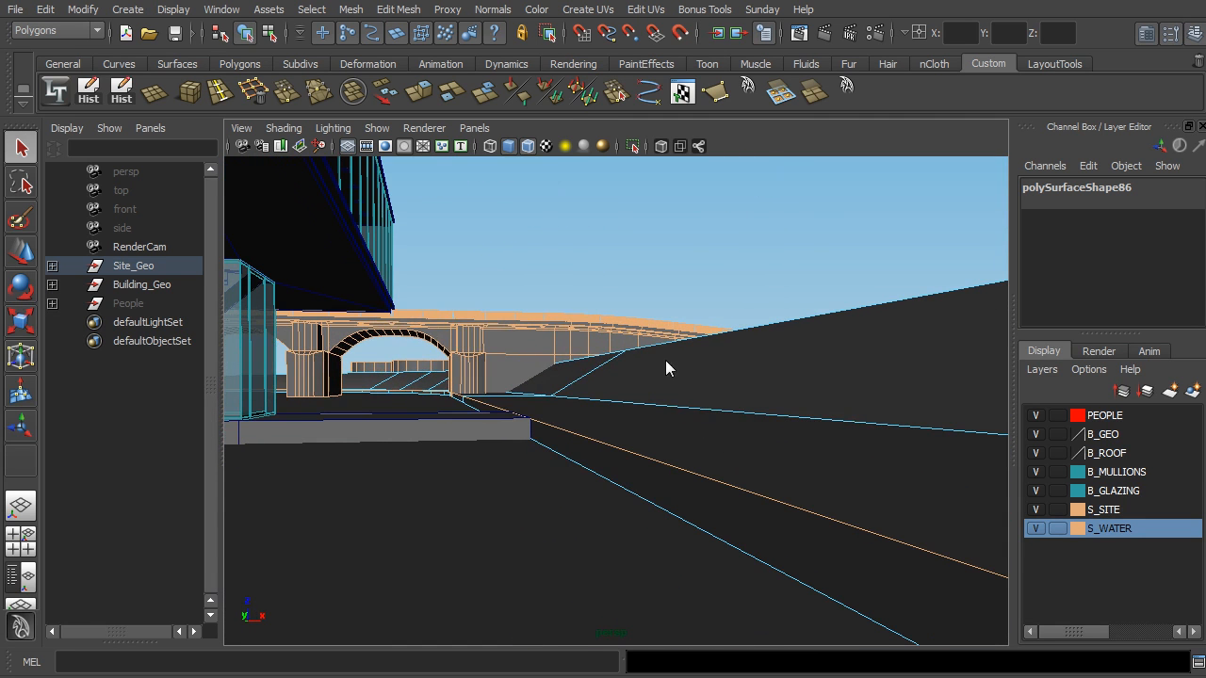
click(399, 9)
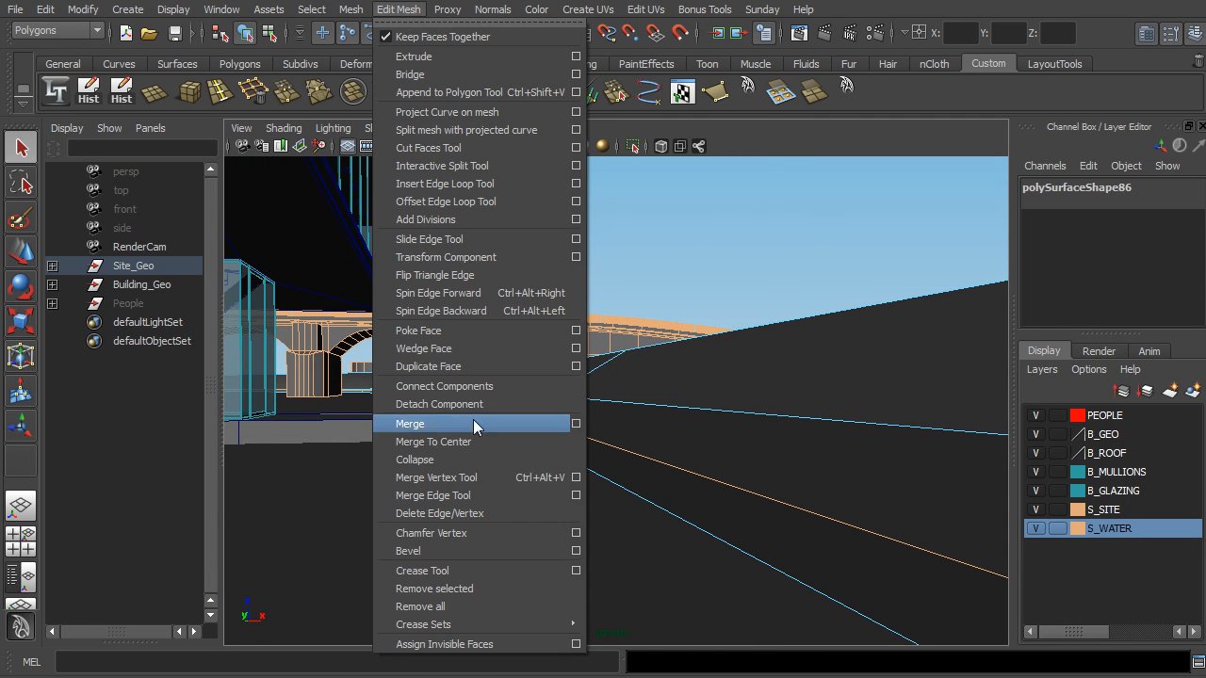
click(576, 551)
click(952, 538)
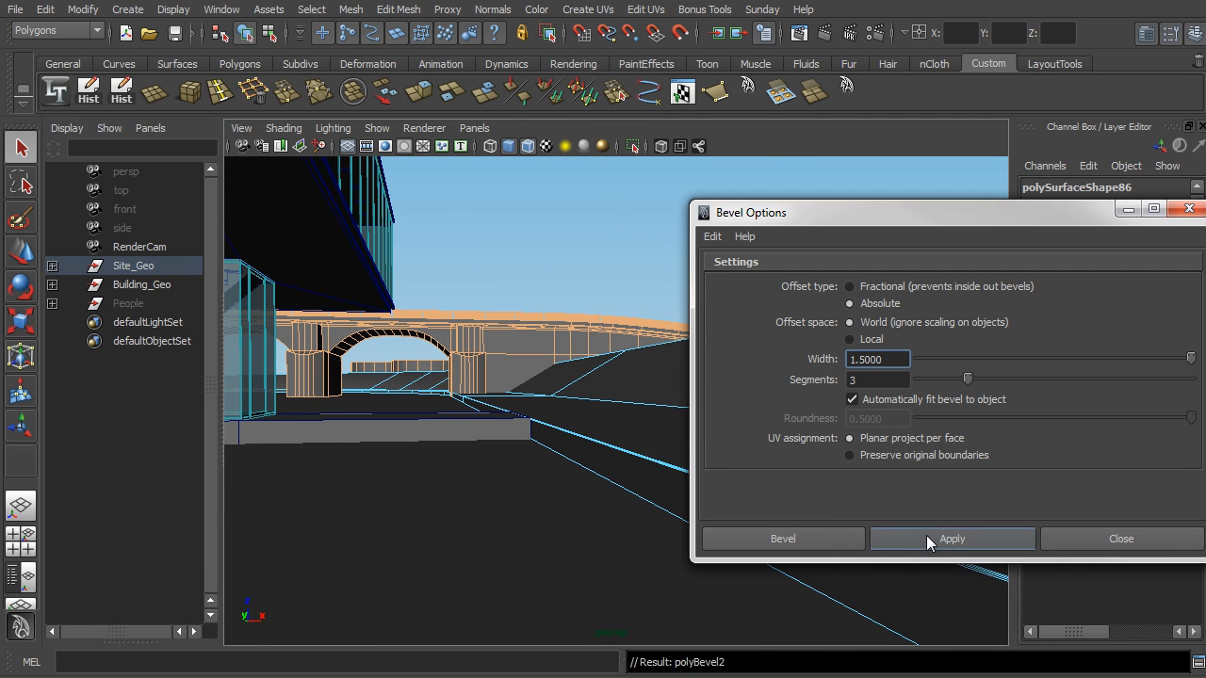
scroll(504, 415, up, 5)
scroll(501, 425, up, 1)
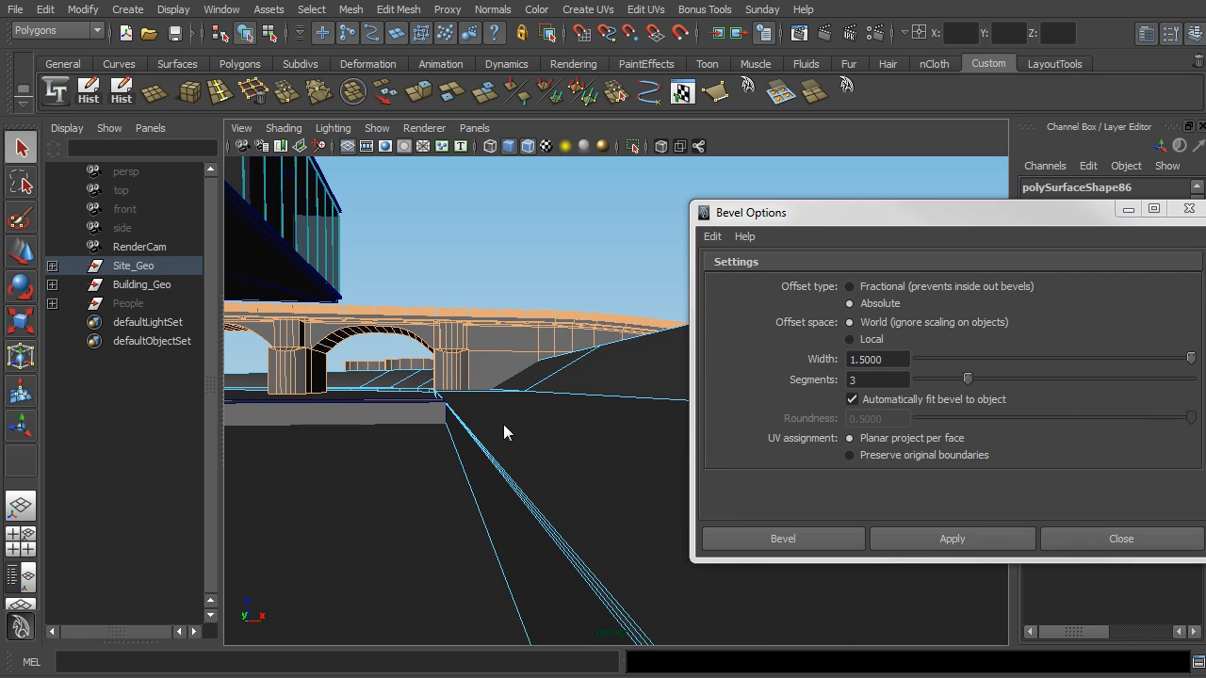
click(1118, 538)
right_drag(747, 345, 779, 246)
click(778, 245)
Insert an edge loop crosswise over the embankment mesh, running from the wall up the slope.
alt+drag(768, 247, 650, 352)
scroll(650, 352, down, 5)
alt+drag(602, 315, 561, 327)
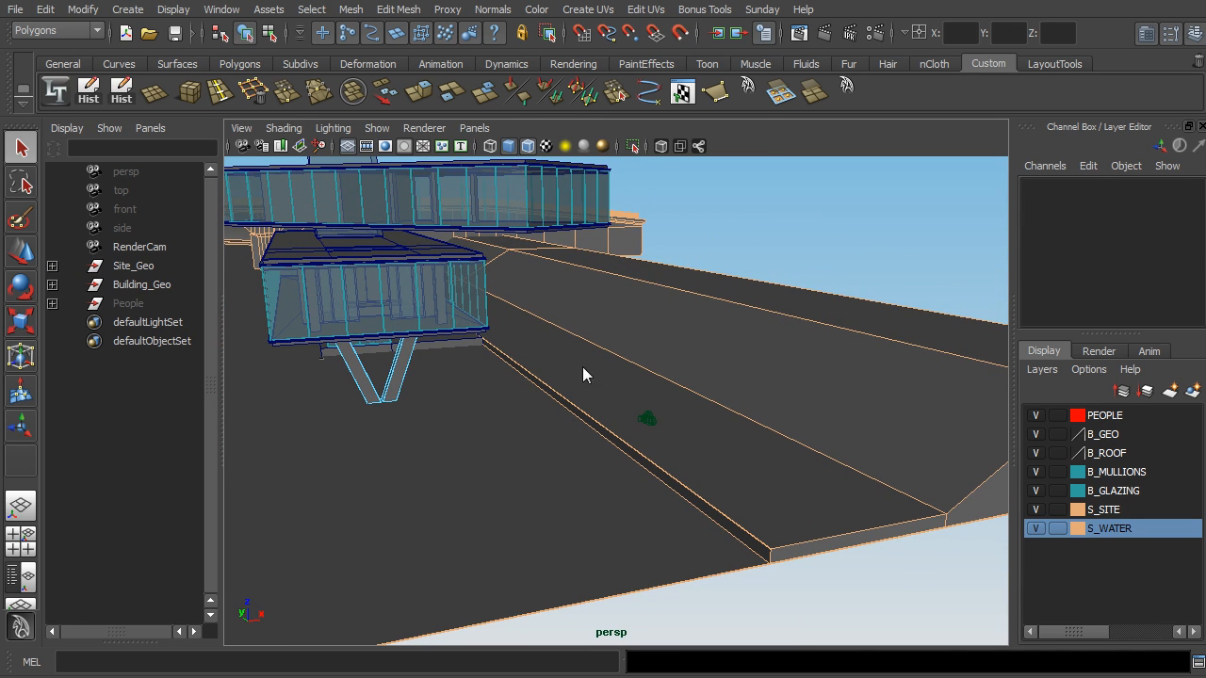
alt+drag(617, 305, 584, 301)
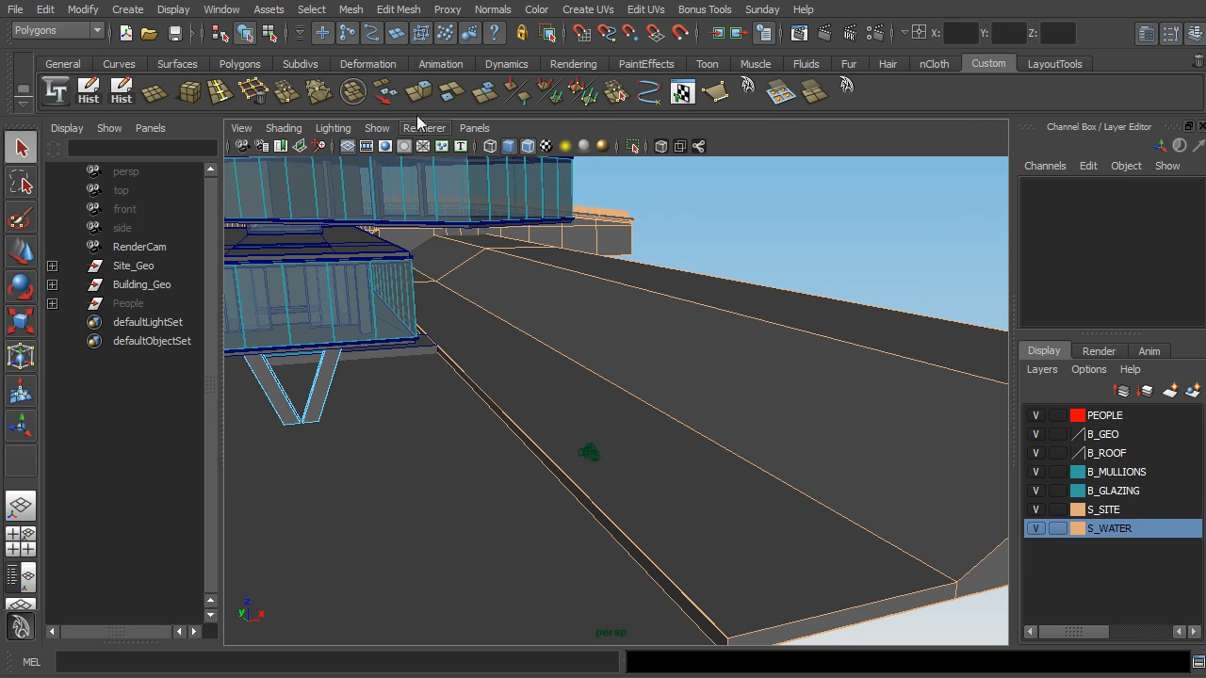
click(400, 9)
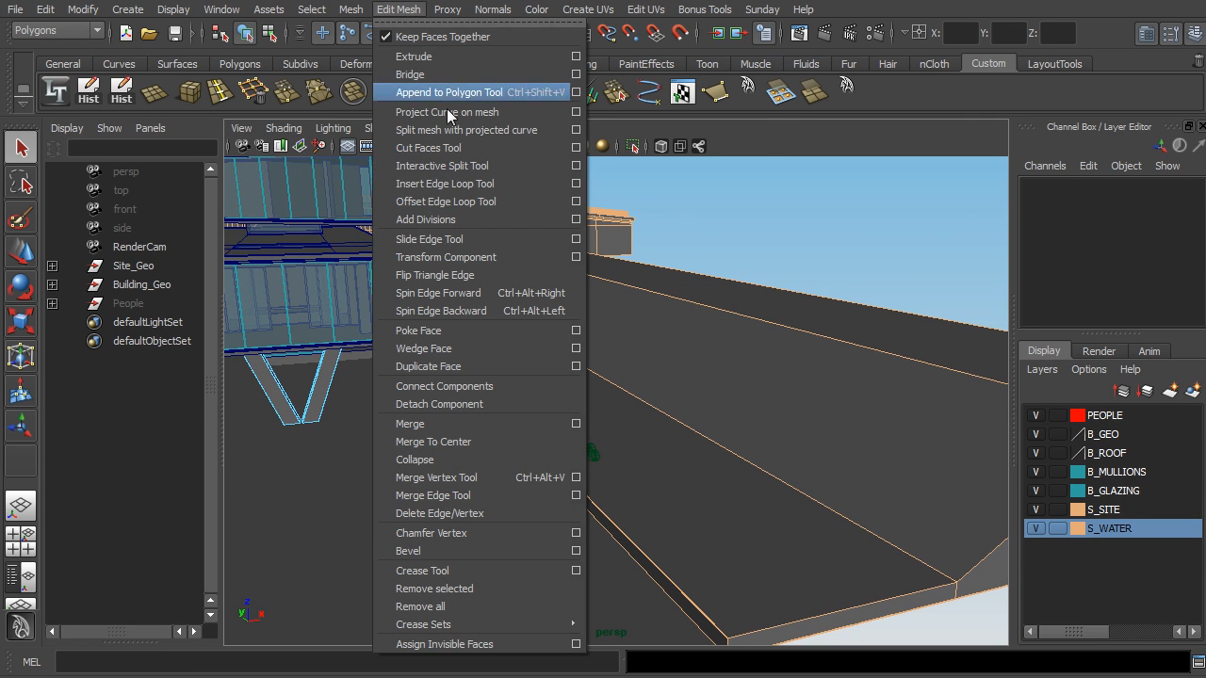
click(499, 185)
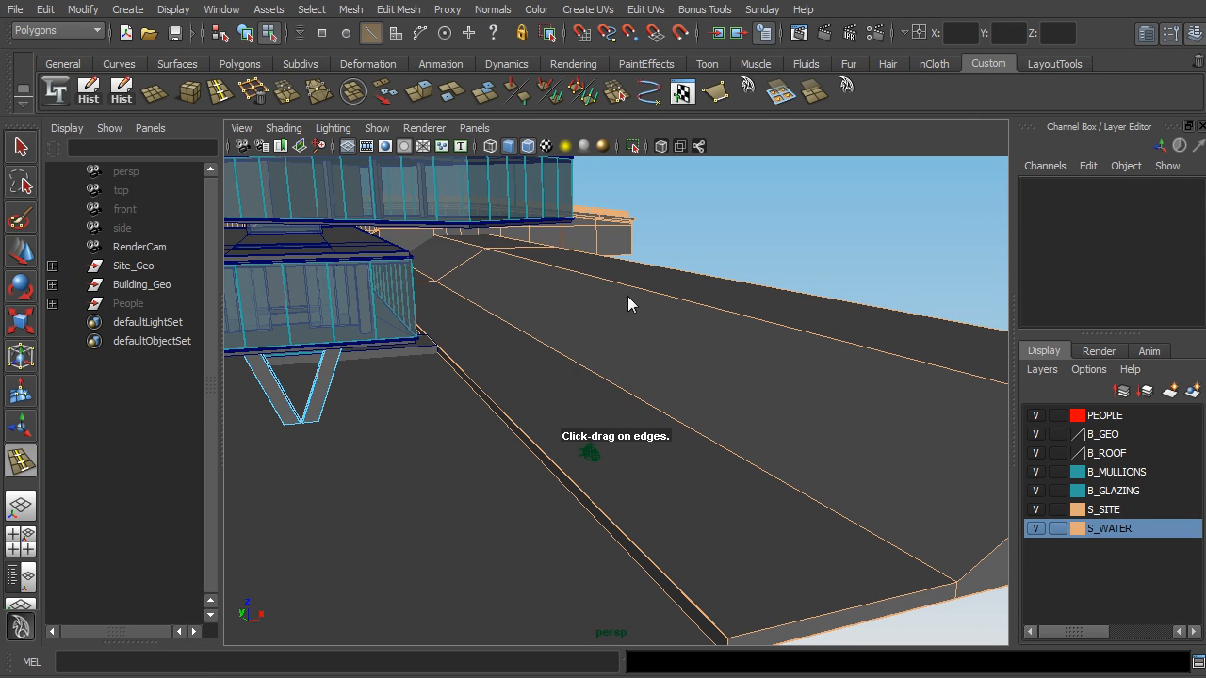
click(608, 386)
drag(605, 386, 613, 353)
alt+drag(710, 376, 775, 459)
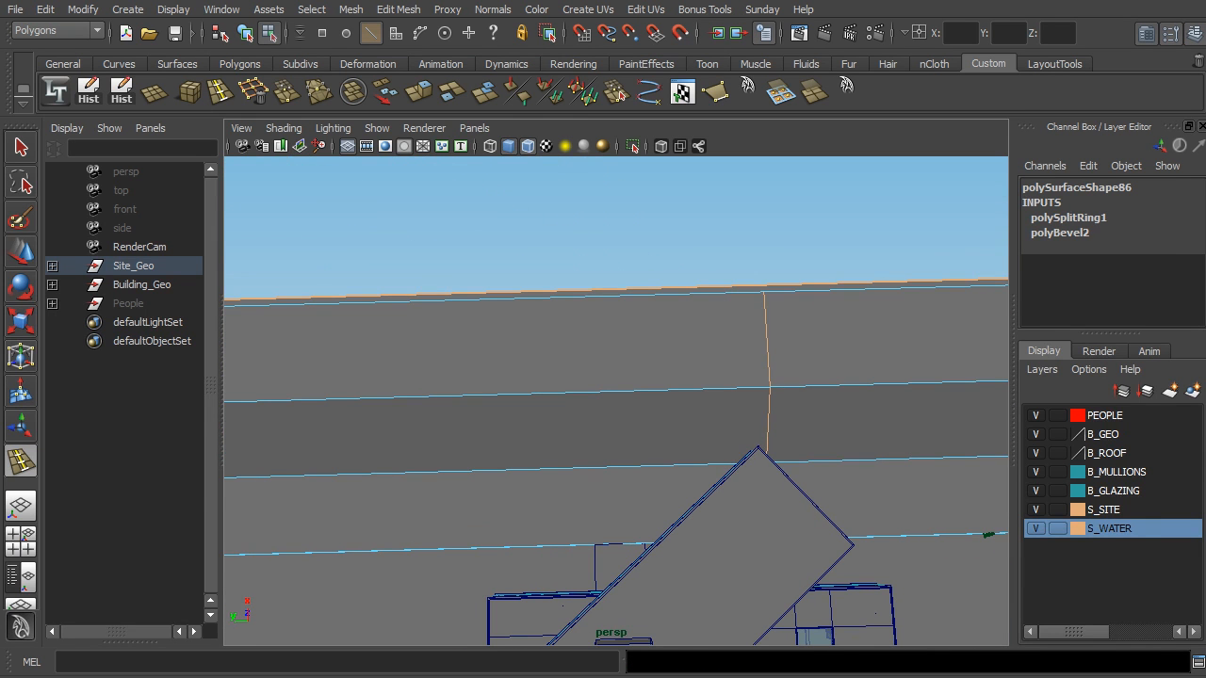
Change the embankment loop's split type to Multi with 4 divisions.
key(ctrl+a)
drag(1119, 240, 877, 176)
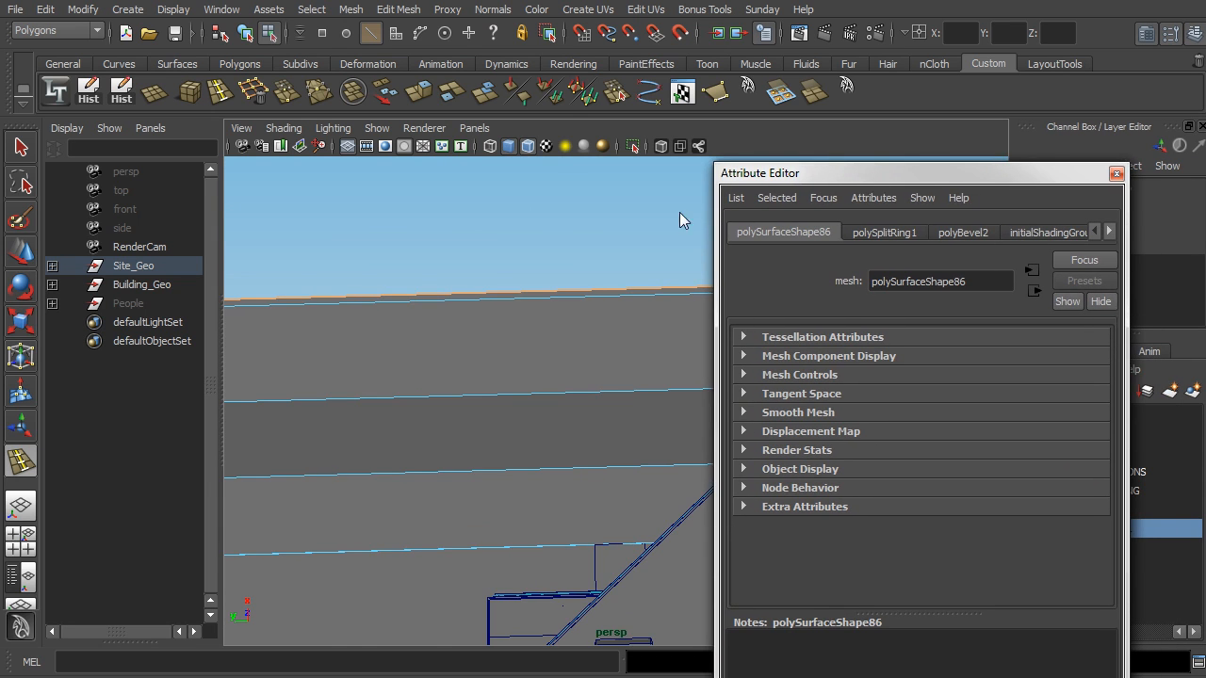
alt+drag(680, 213, 599, 230)
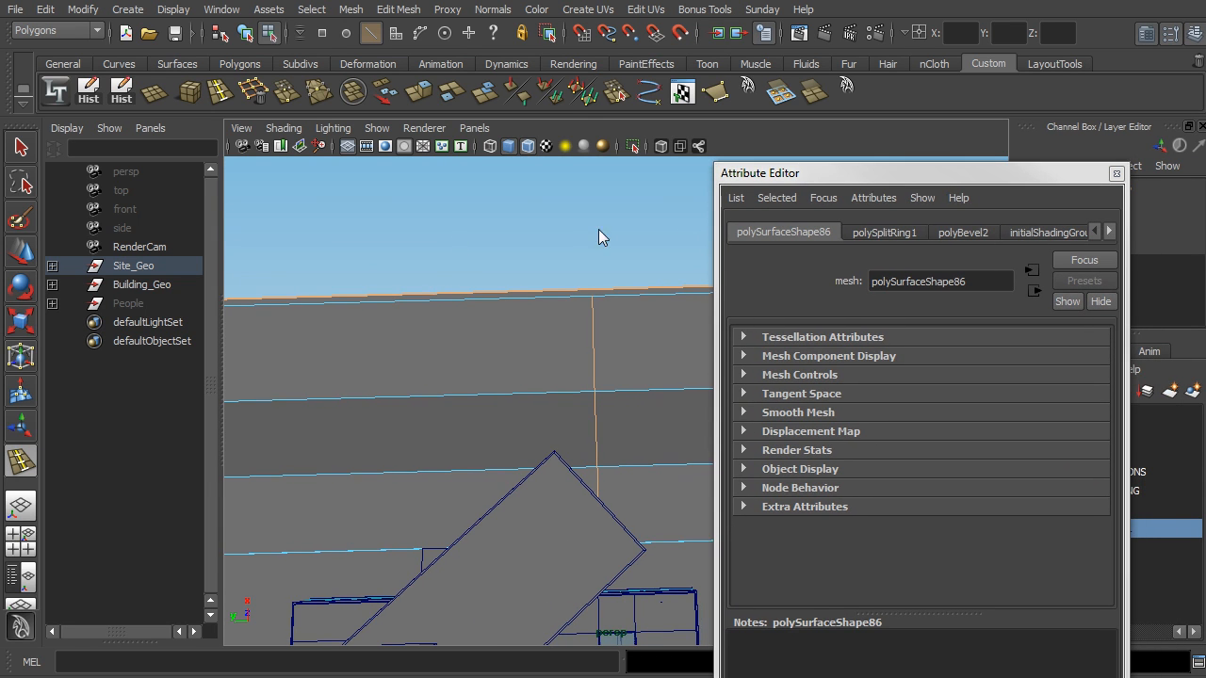
click(887, 236)
alt+drag(598, 301, 546, 304)
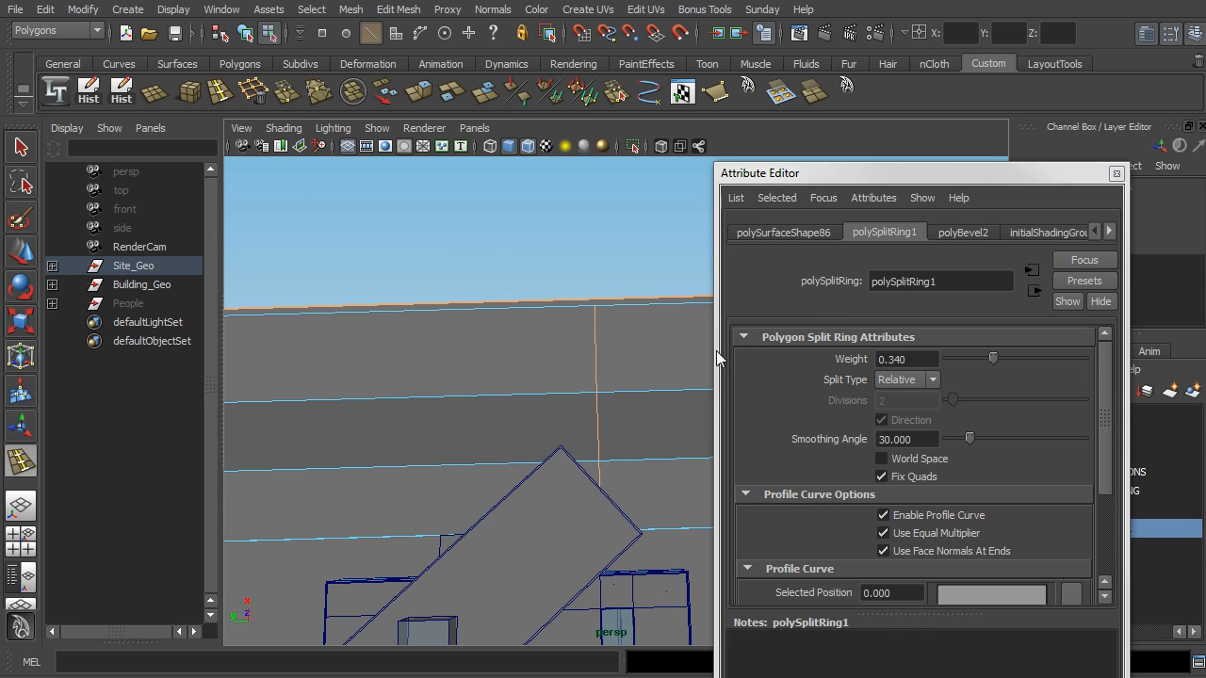
click(929, 382)
click(917, 422)
alt+drag(630, 389, 480, 377)
drag(923, 176, 997, 171)
mouse_move(1026, 391)
mouse_down()
mouse_move(1051, 396)
mouse_move(1035, 398)
mouse_up()
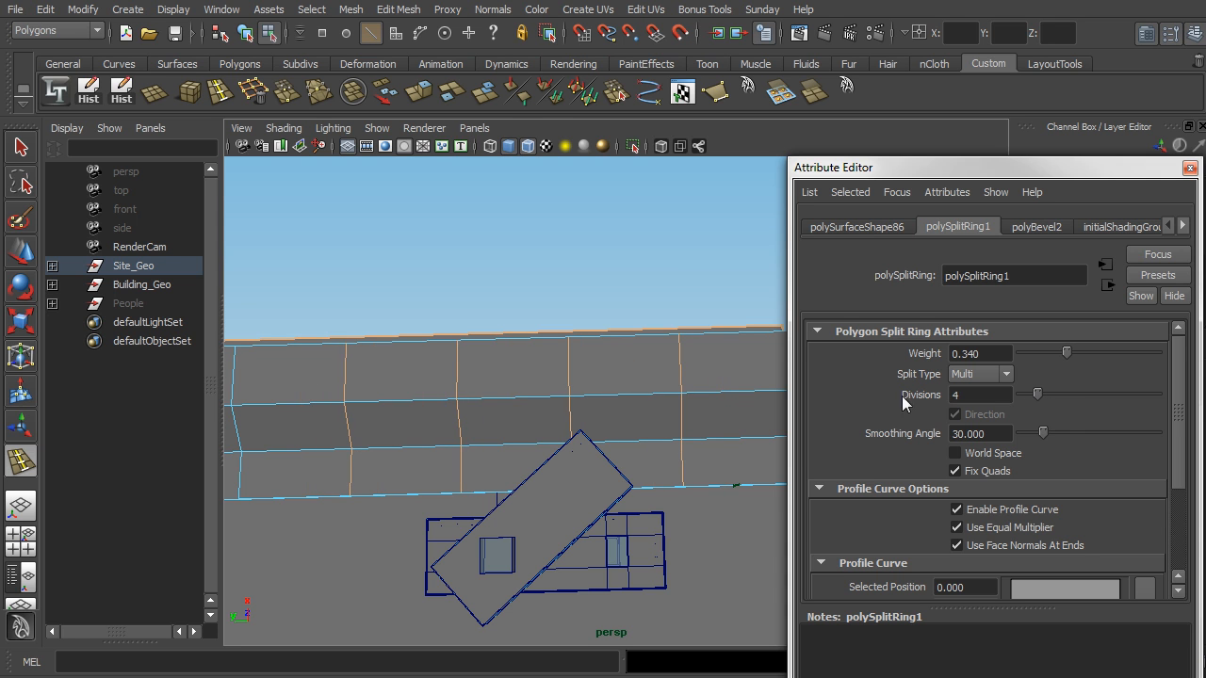
alt+right_drag(626, 375, 709, 404)
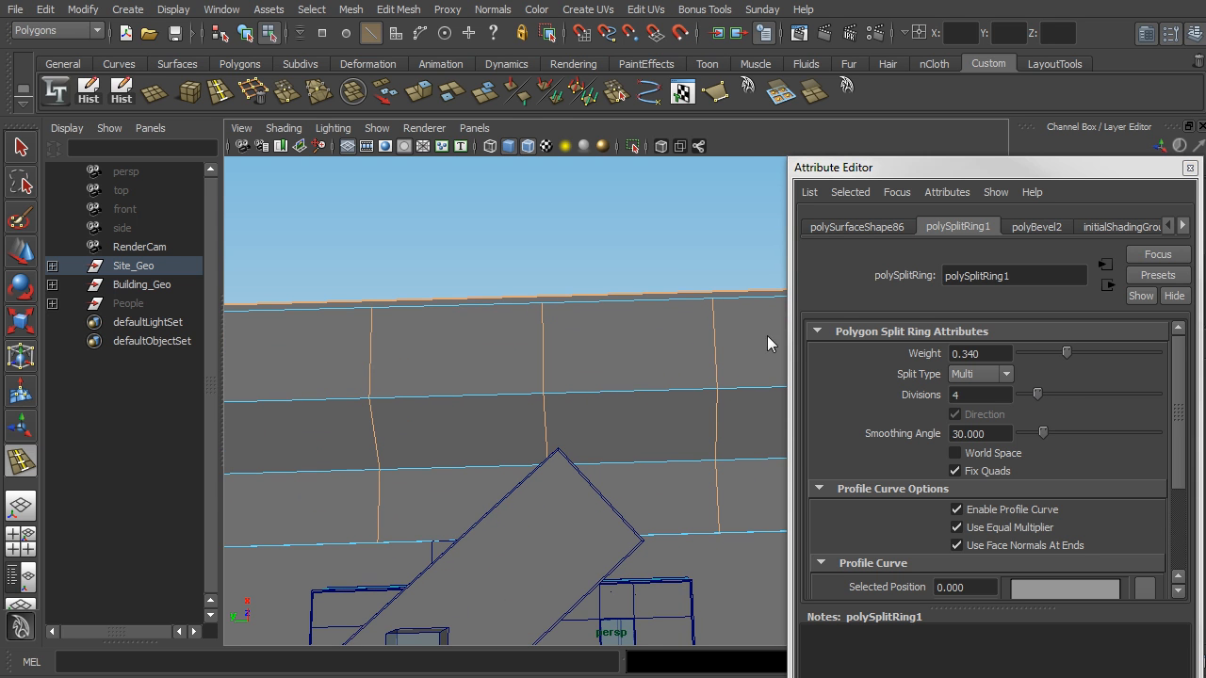
key(ctrl+a)
Insert another edge loop right beside one of the embankment's cross loops to form a narrow strip.
alt+drag(946, 336, 603, 311)
click(220, 92)
alt+drag(396, 207, 763, 252)
alt+drag(664, 304, 711, 309)
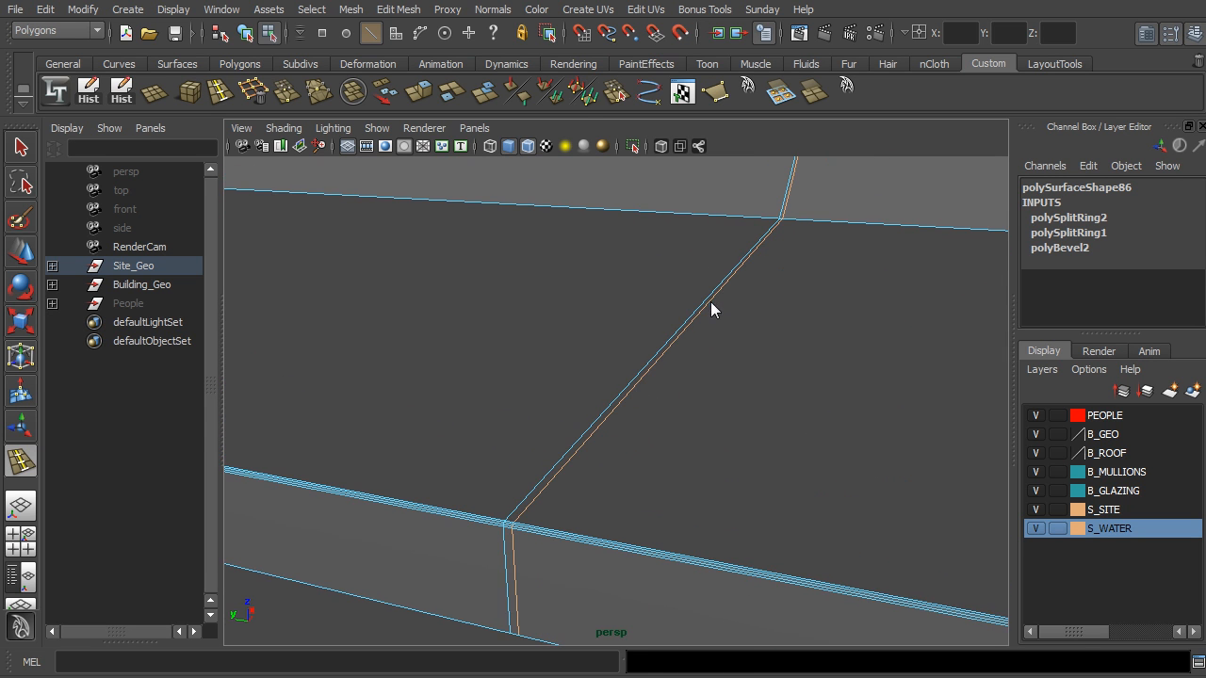
Extrude the narrow strip of faces between the two close embankment loops as a joint, and return to object selection.
click(20, 147)
alt+drag(471, 349, 541, 310)
right_drag(638, 345, 637, 296)
alt+drag(630, 379, 735, 352)
double_click(596, 382)
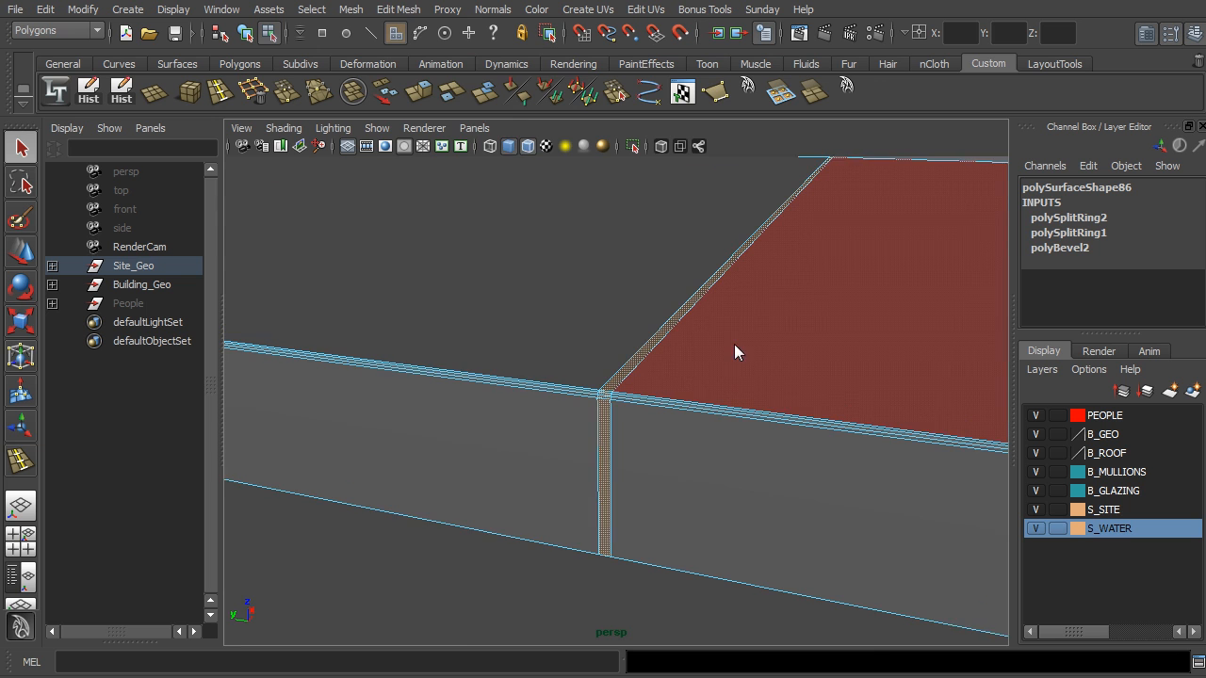
click(397, 10)
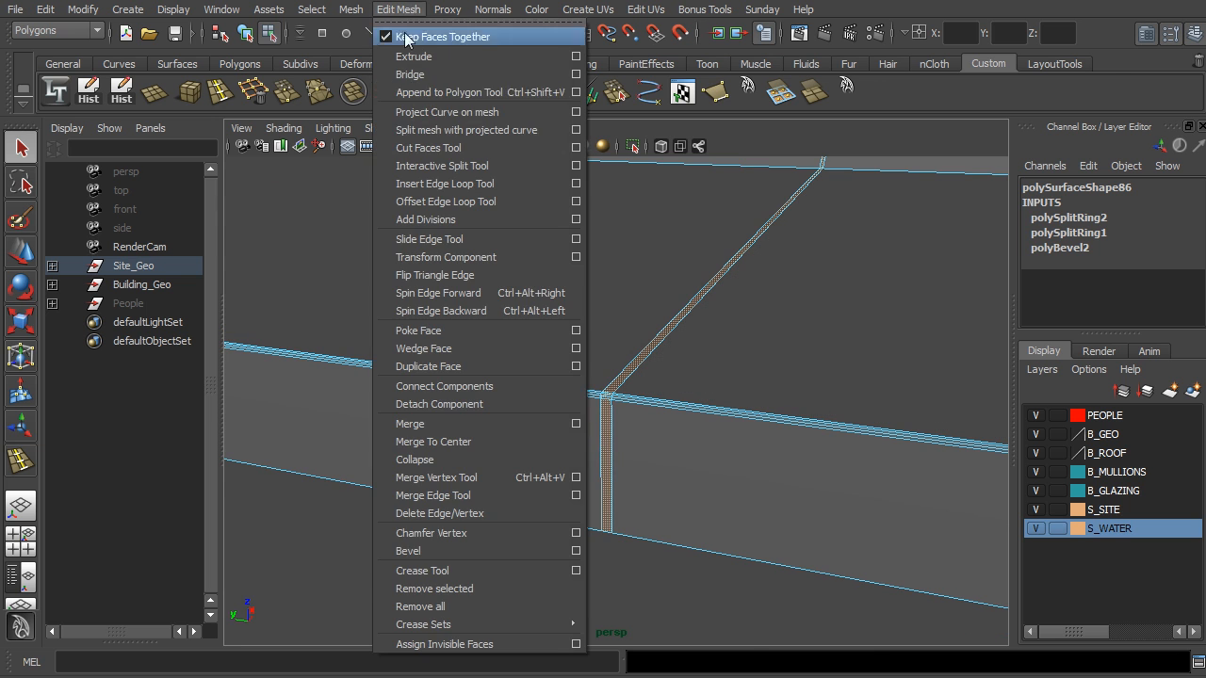
click(467, 58)
alt+drag(666, 250, 763, 205)
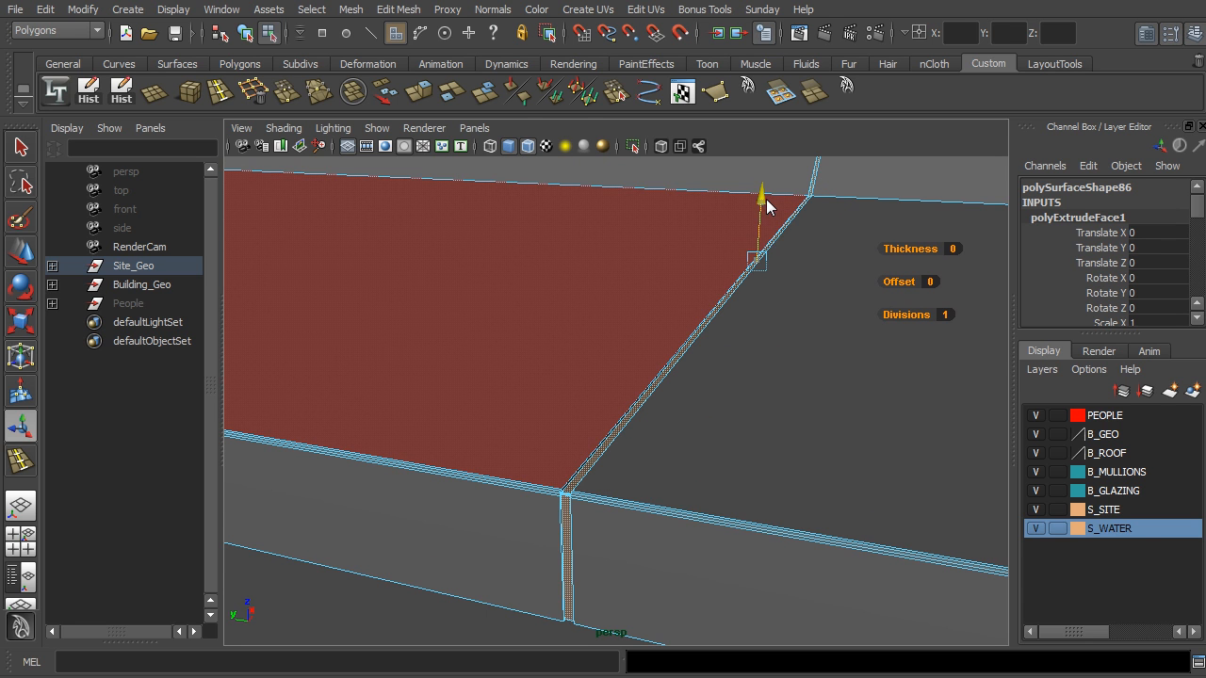
key(shift+i)
right_drag(757, 296, 797, 278)
Examine the extruded joint on the embankment with the wireframe overlay switched off and back on.
scroll(737, 306, up, 6)
alt+drag(733, 326, 723, 256)
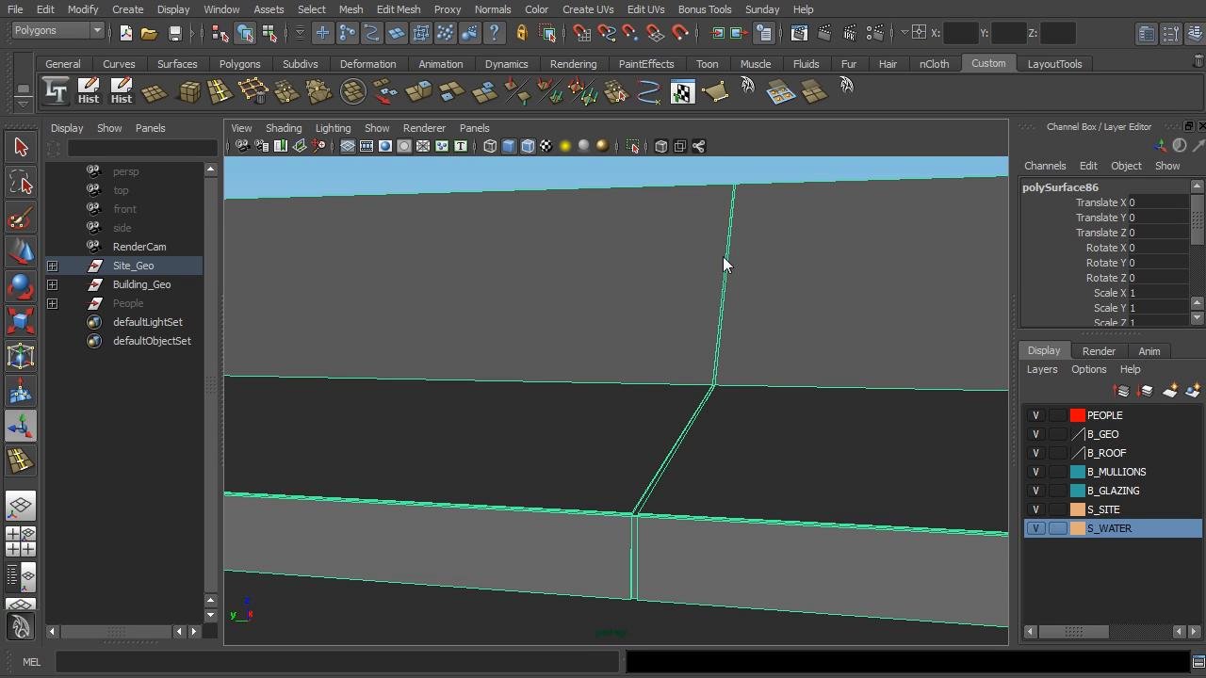
click(716, 164)
click(527, 146)
mouse_move(646, 273)
alt+mouse_down()
mouse_move(673, 297)
mouse_move(603, 226)
alt+mouse_up()
click(524, 149)
mouse_move(665, 269)
alt+mouse_down()
mouse_move(512, 304)
mouse_move(555, 304)
mouse_move(590, 323)
mouse_move(679, 321)
alt+mouse_up()
click(28, 152)
scroll(493, 271, up, 3)
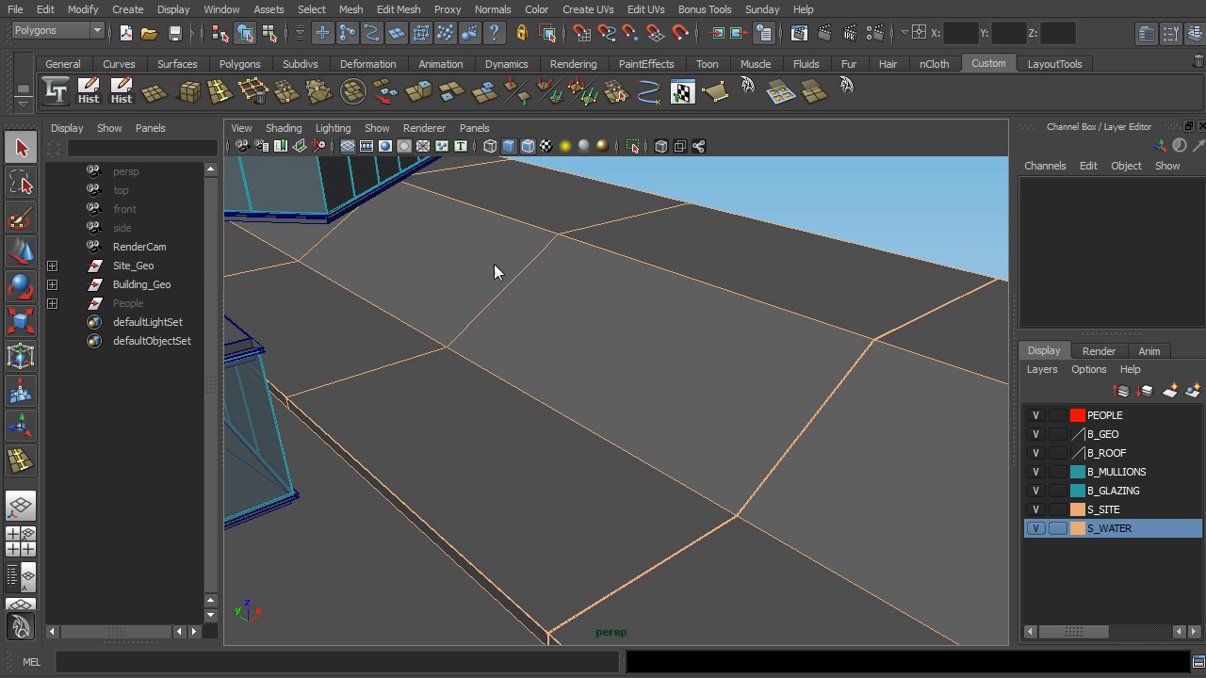
Insert two more edge loops across the embankment beside the existing cross loop near the upper building.
click(224, 100)
scroll(531, 299, up, 2)
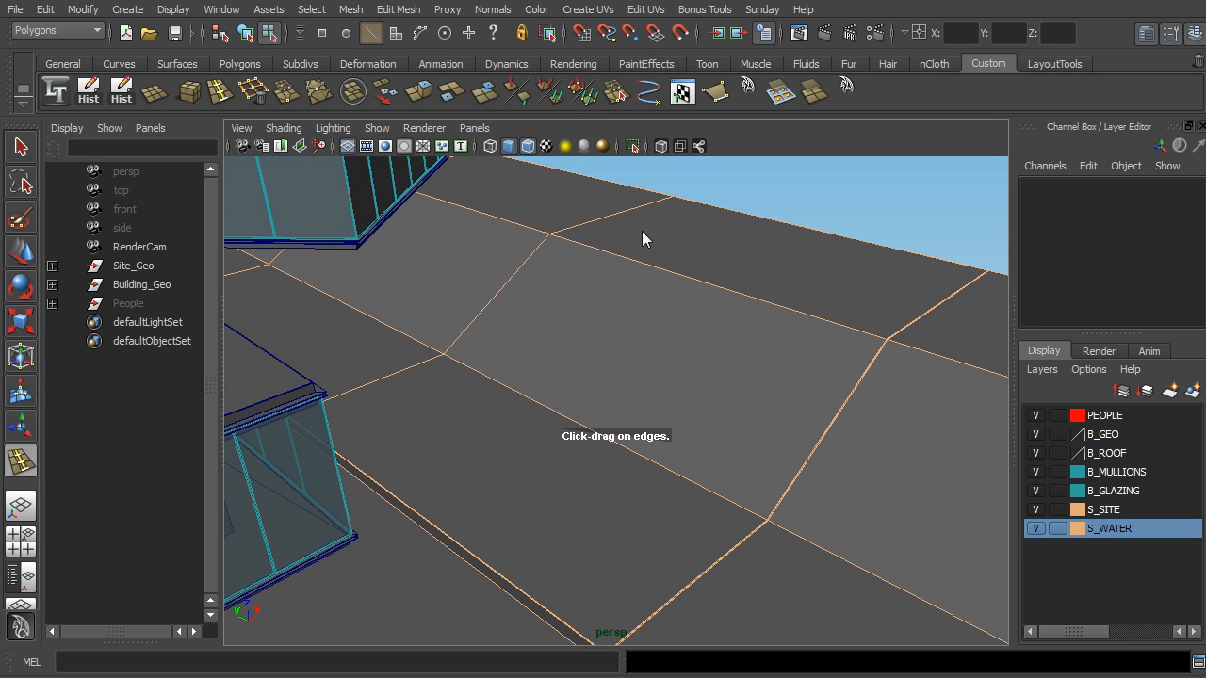
alt+drag(500, 320, 597, 352)
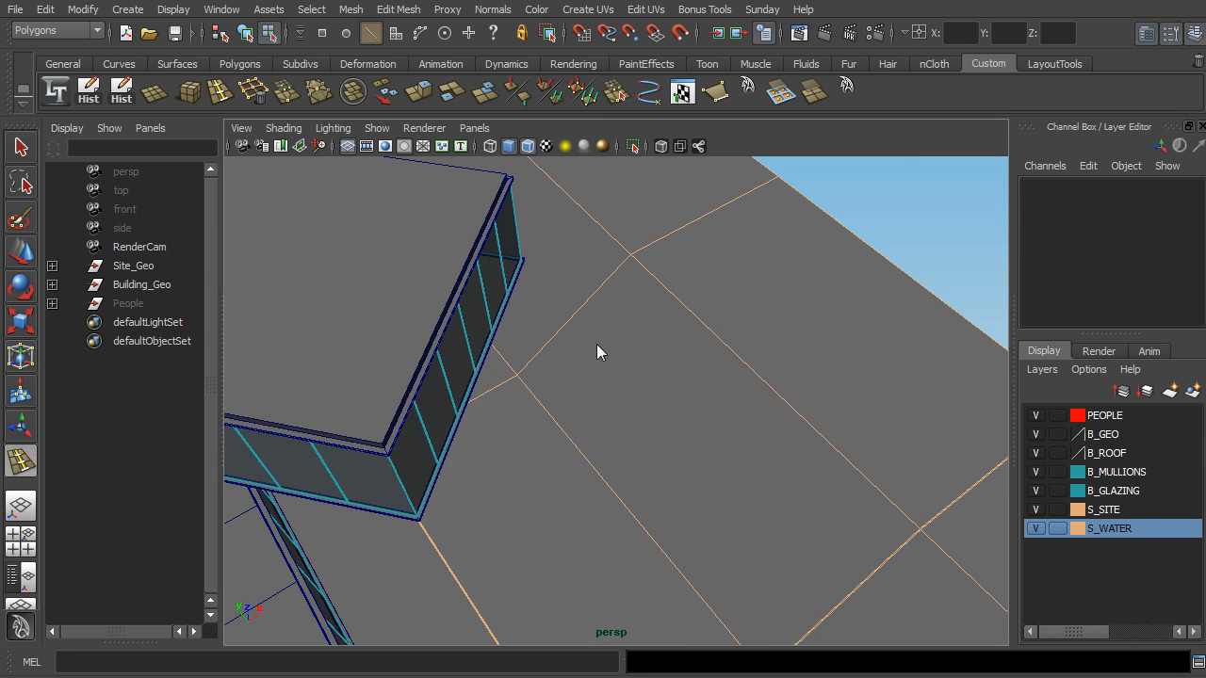
alt+drag(649, 319, 660, 289)
click(624, 251)
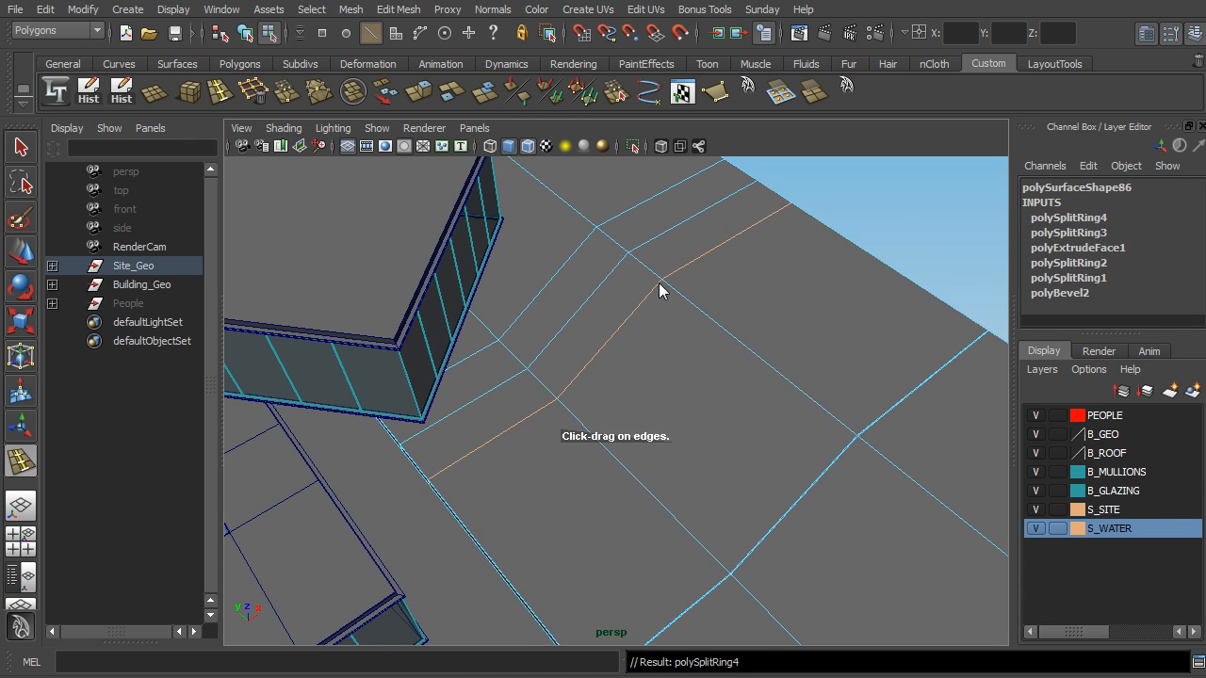
Extract the sloped face between the two new embankment loops as a separate mesh.
click(21, 148)
alt+drag(613, 336, 707, 321)
right_drag(582, 315, 581, 361)
click(585, 321)
alt+drag(585, 322, 650, 307)
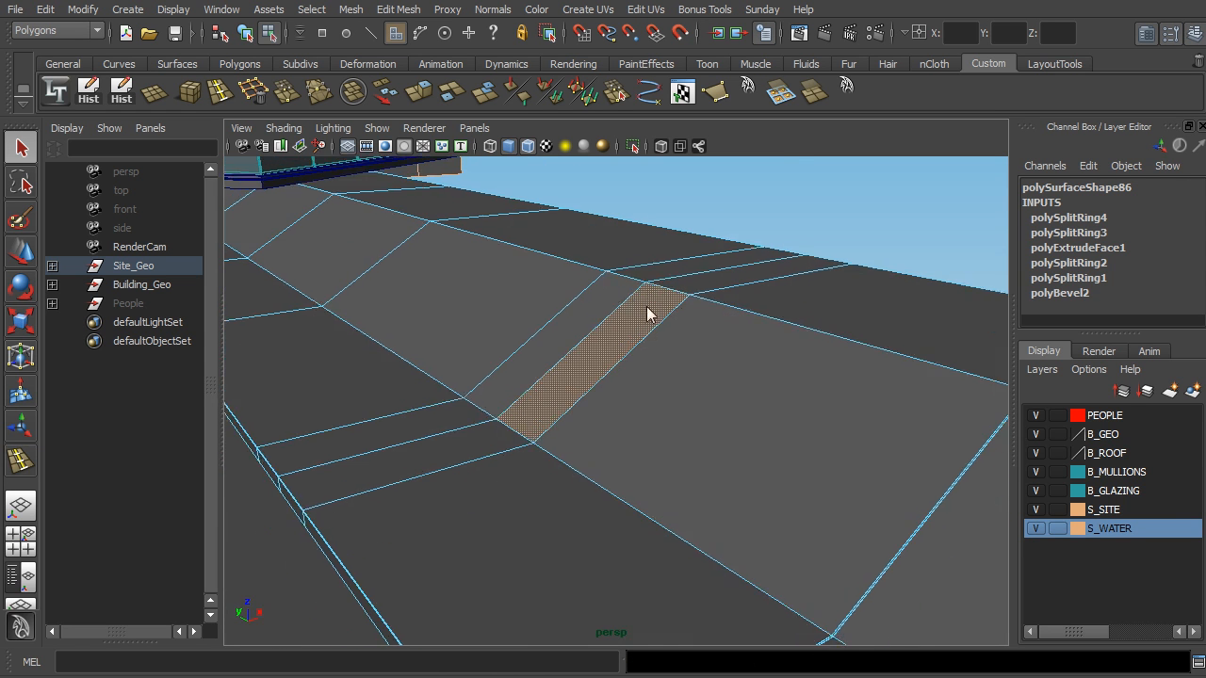
click(452, 102)
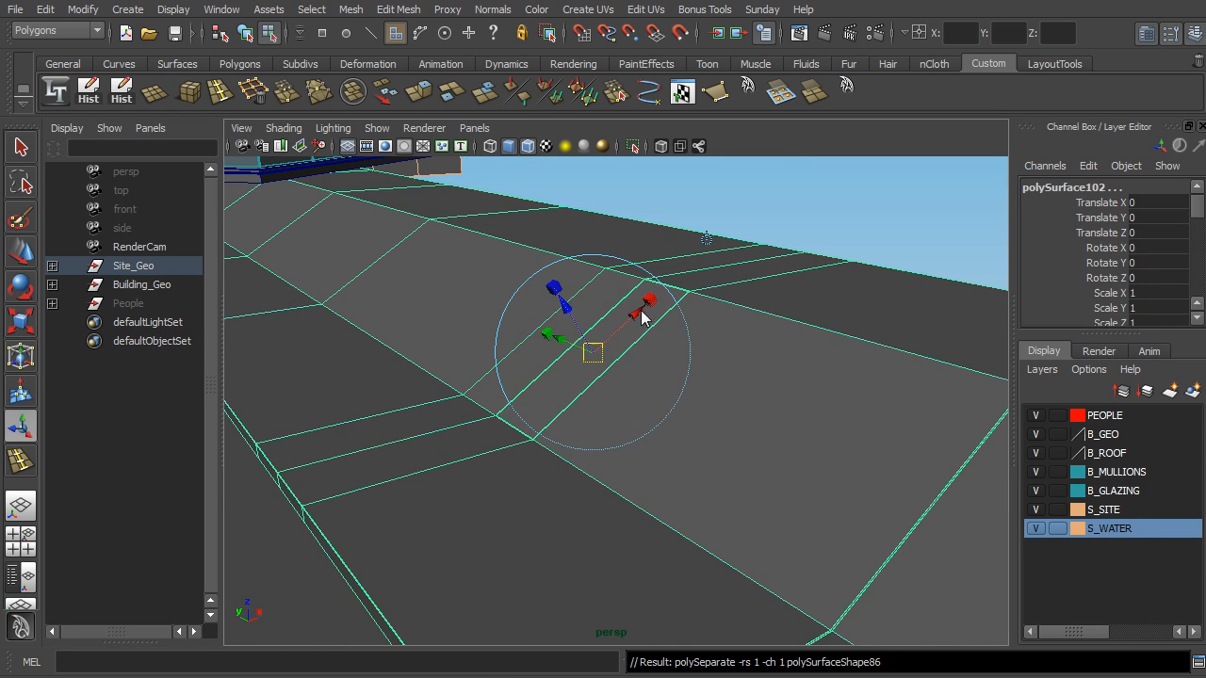
Select only the extracted sloped strip in object mode and delete its history.
right_drag(712, 283, 742, 264)
click(639, 309)
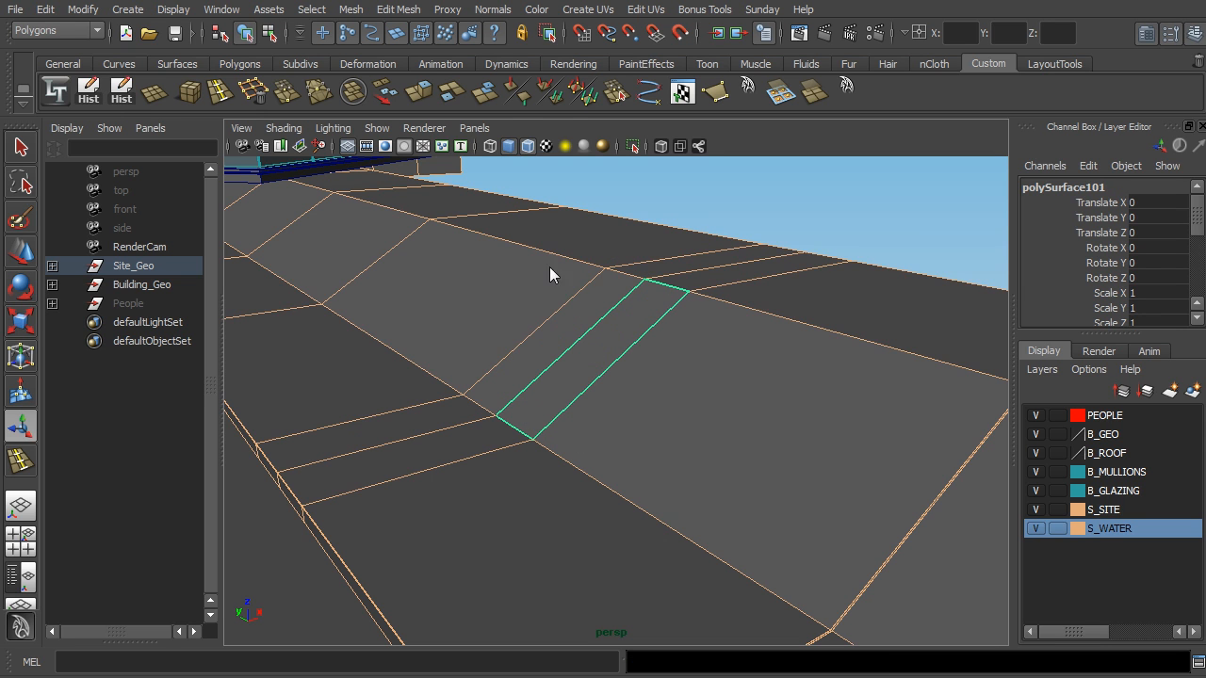
click(123, 99)
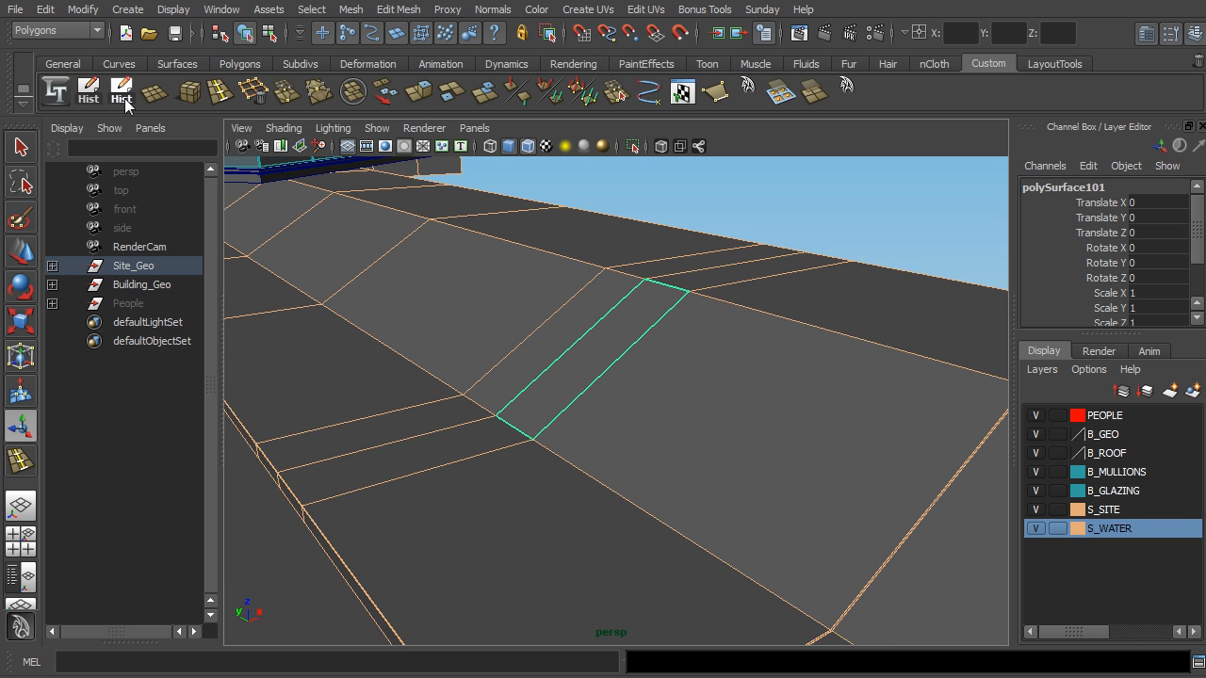
Insert an edge loop across the middle of the extracted sloped strip.
scroll(558, 316, up, 6)
alt+drag(732, 333, 714, 319)
alt+middle_drag(714, 319, 633, 325)
alt+drag(632, 324, 629, 316)
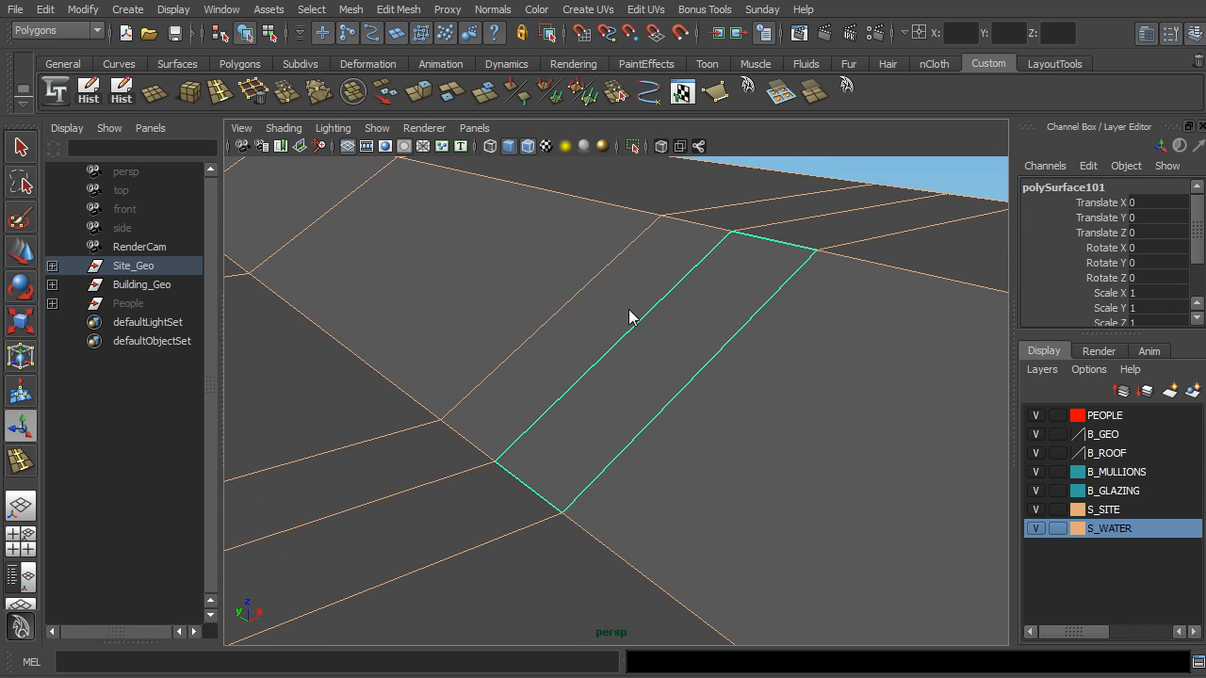
click(399, 12)
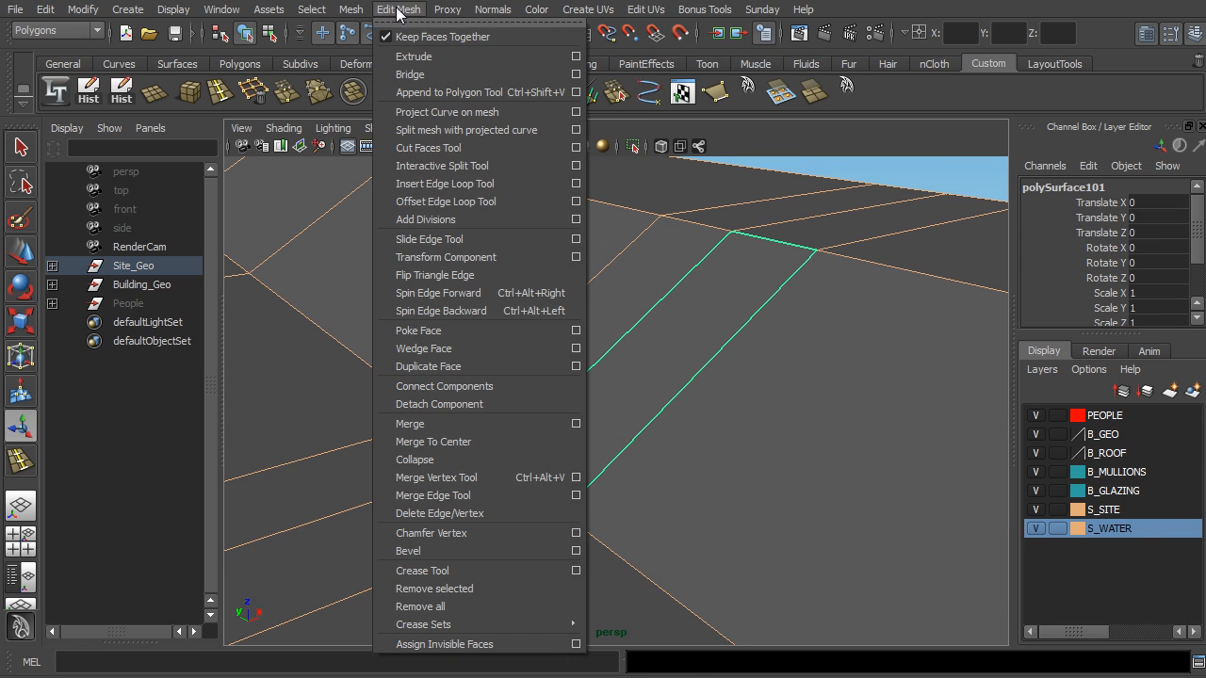
click(485, 184)
click(620, 346)
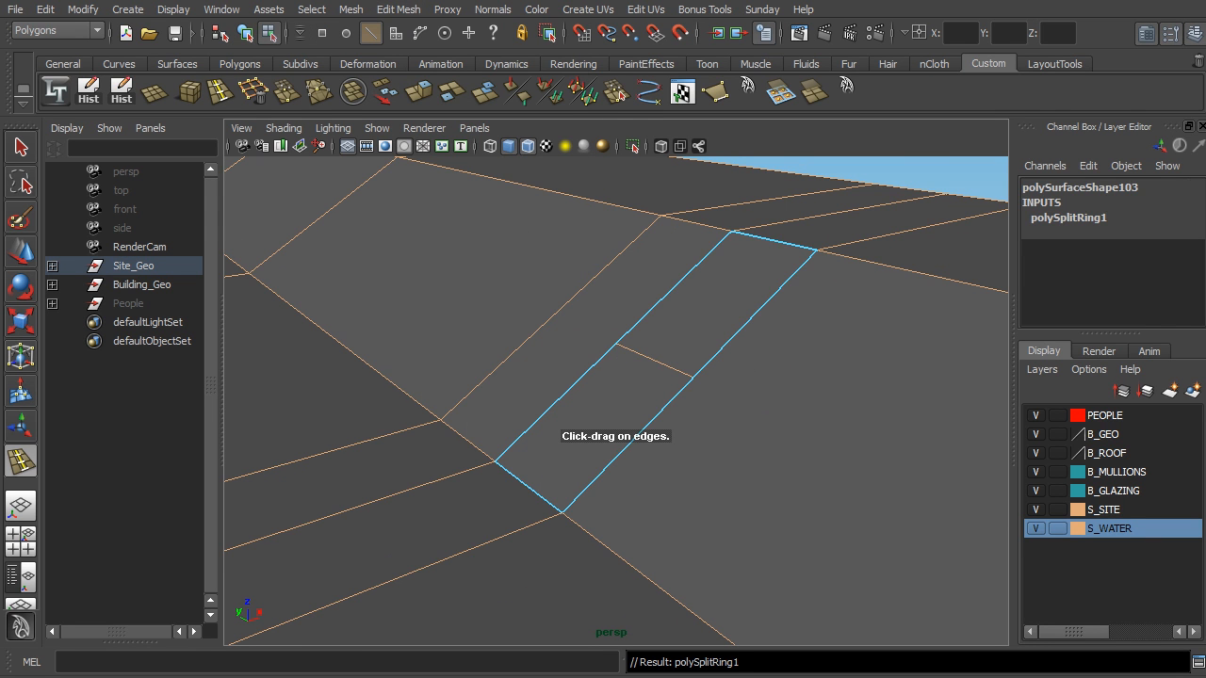
Set the strip's edge loop split type to Multi with 29 divisions.
key(ctrl+a)
click(916, 385)
click(916, 427)
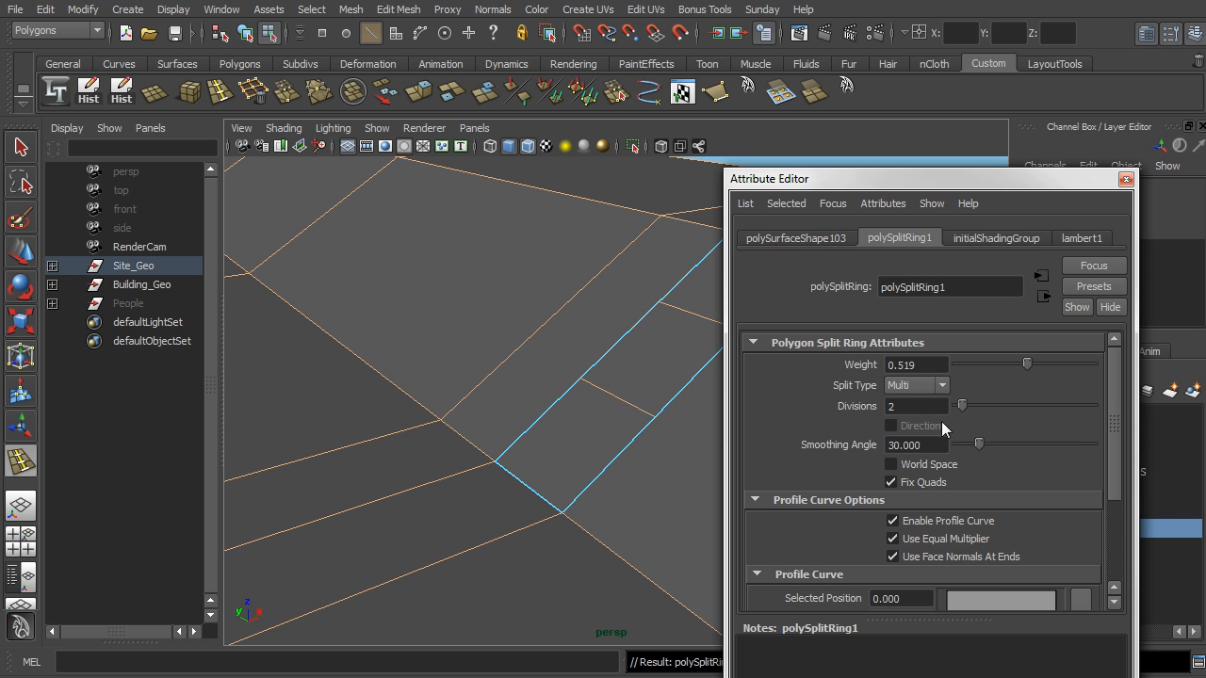
drag(961, 407, 1015, 413)
drag(943, 408, 786, 407)
text(29)
key(Return)
alt+drag(609, 396, 627, 330)
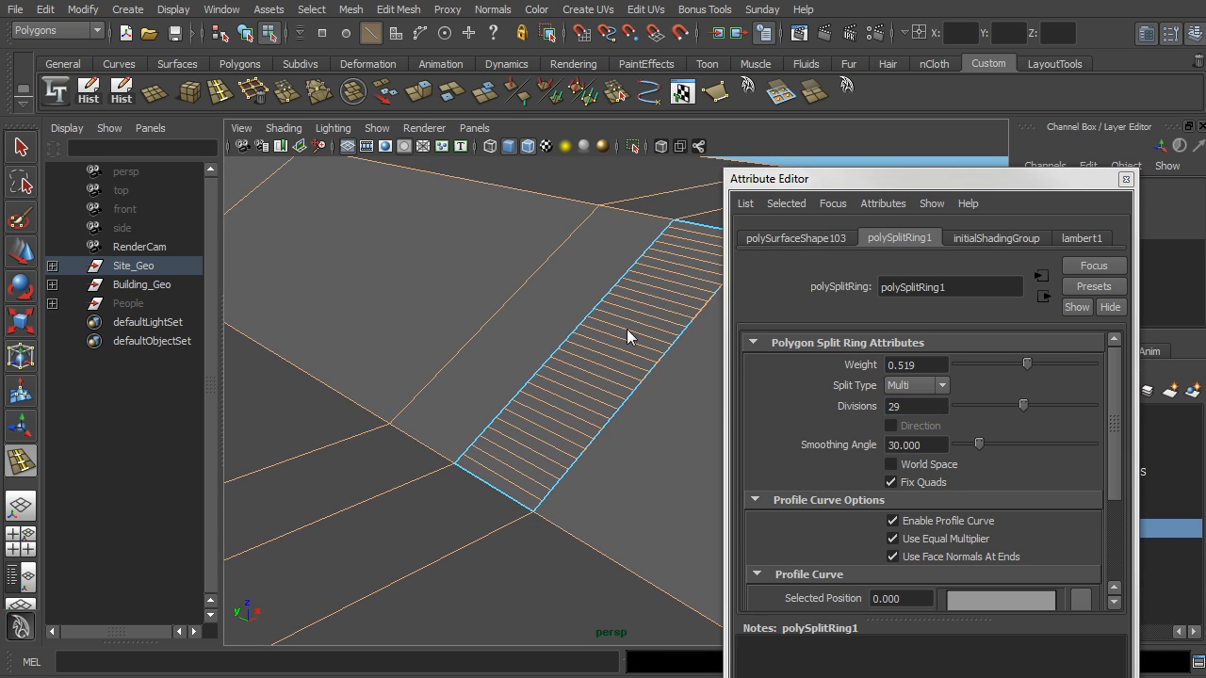
Select every second crosswise edge along the full length of the subdivided sloped strip.
click(1126, 179)
alt+middle_drag(699, 294, 744, 287)
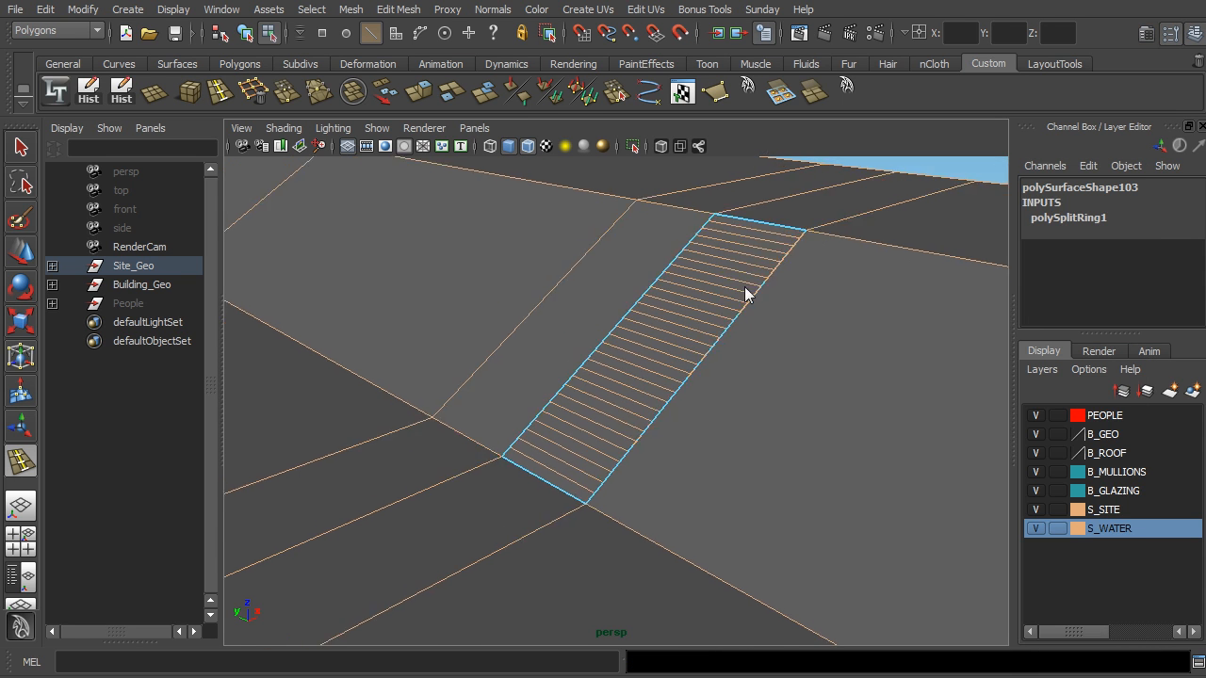
scroll(745, 286, up, 4)
key(q)
click(518, 509)
shift+click(556, 455)
shift+click(565, 444)
shift+click(606, 389)
shift+click(639, 364)
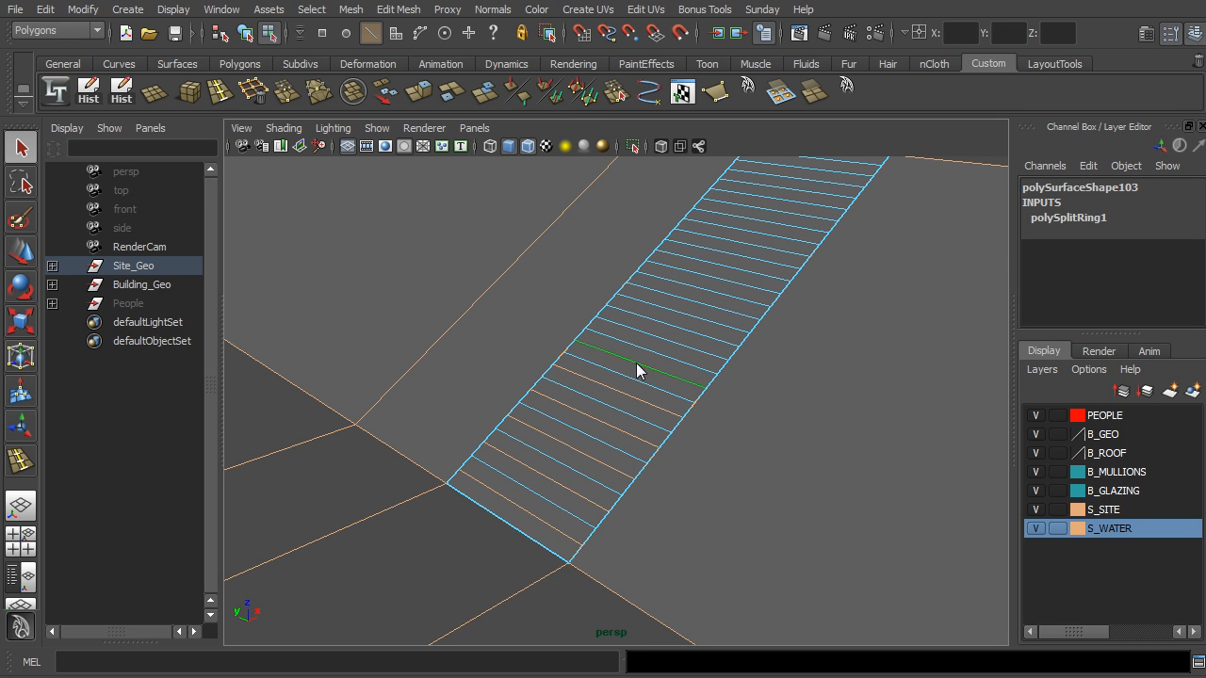
shift+click(667, 336)
shift+click(685, 312)
shift+click(707, 290)
shift+click(724, 268)
shift+click(742, 245)
shift+click(761, 216)
shift+double_click(756, 221)
alt+drag(756, 273, 737, 305)
key(ctrl+z)
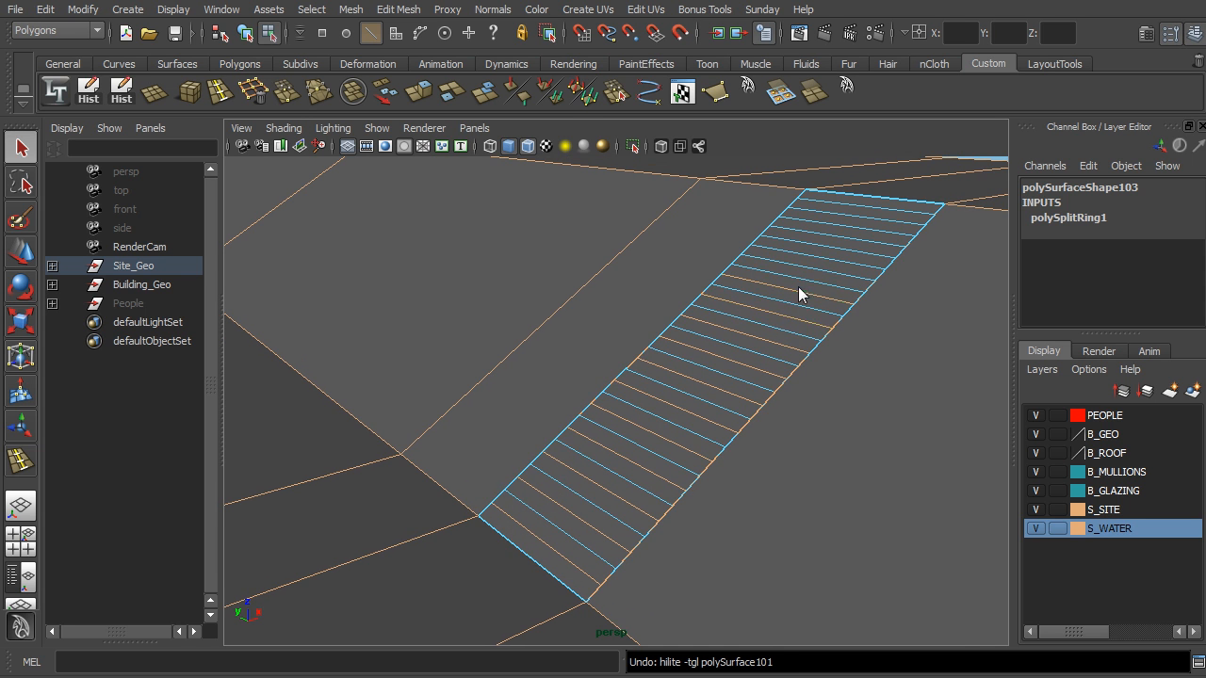
shift+click(852, 208)
alt+drag(765, 330, 729, 296)
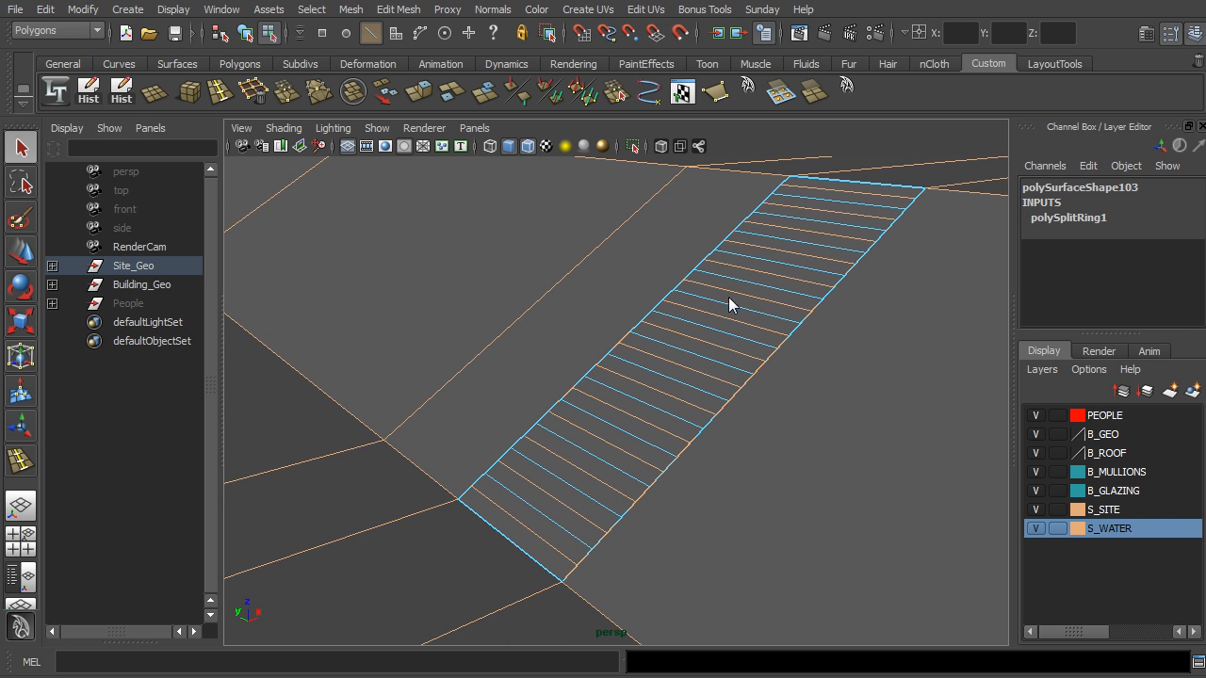
Lower the selected edges vertically to shape the sloped strip into a run of steps.
key(w)
alt+drag(697, 338, 659, 345)
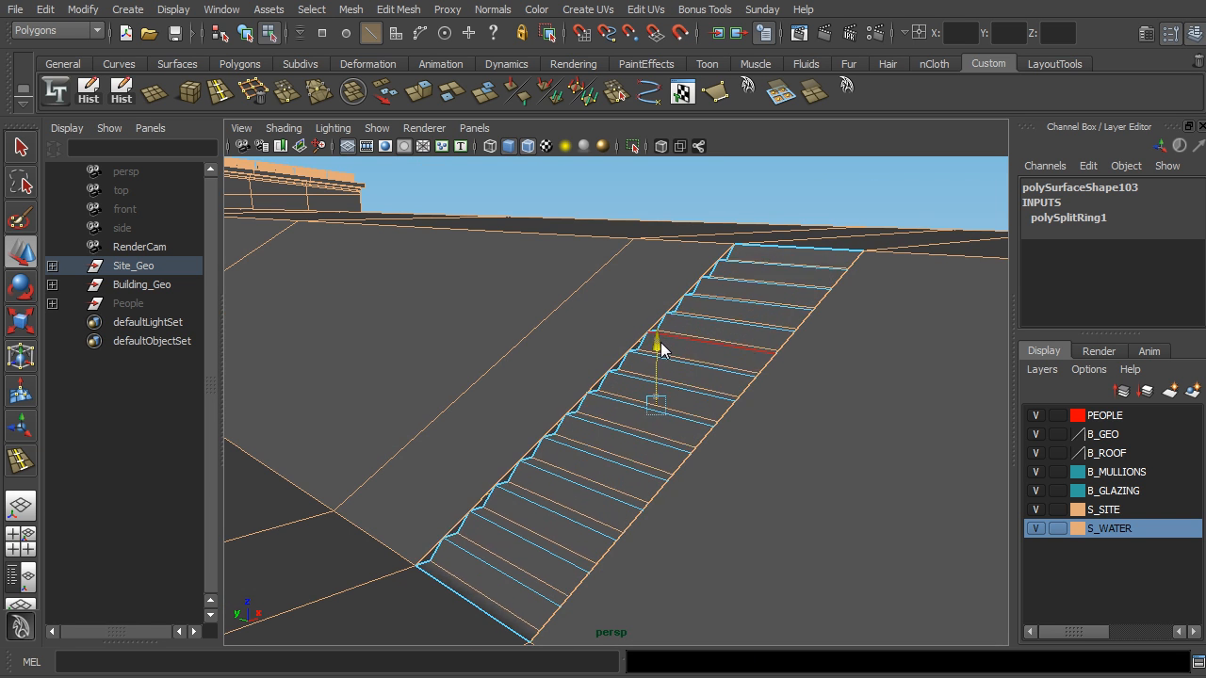
alt+drag(709, 390, 540, 358)
alt+right_drag(539, 358, 706, 395)
alt+middle_drag(706, 394, 705, 359)
alt+drag(730, 330, 547, 312)
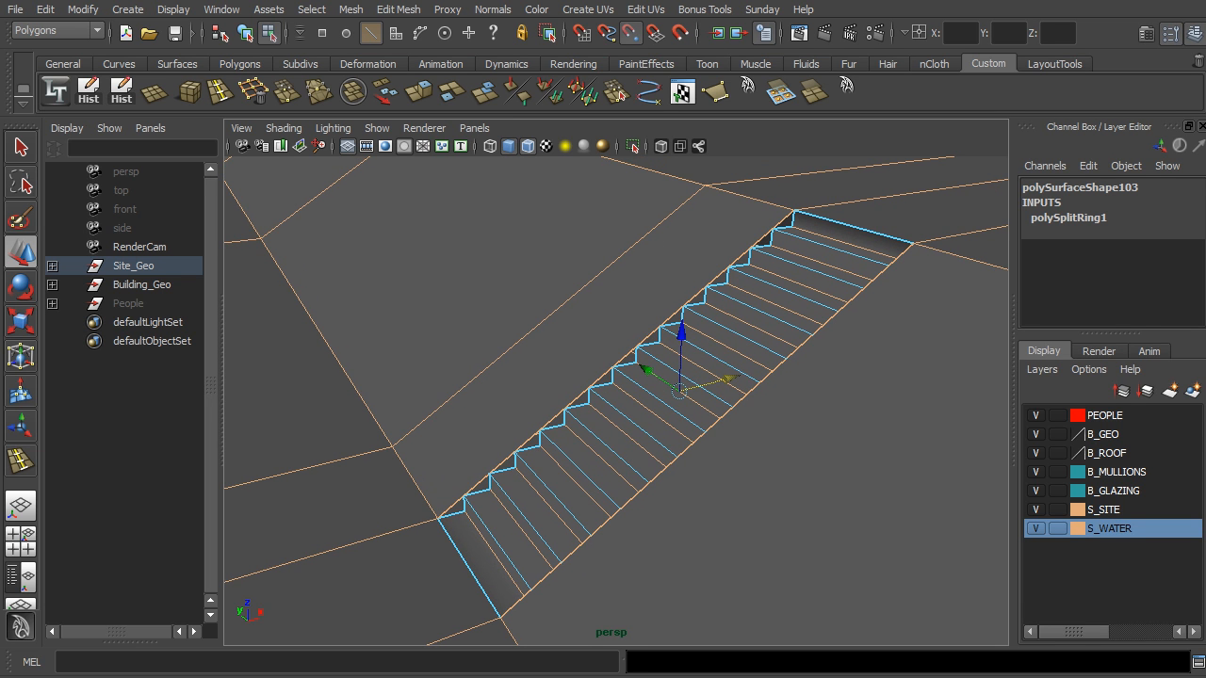
Move the selected edges' pivot to a step corner and snap their height to the neighbouring edge with component spacing retained, levelling the treads.
drag(1205, 169, 925, 81)
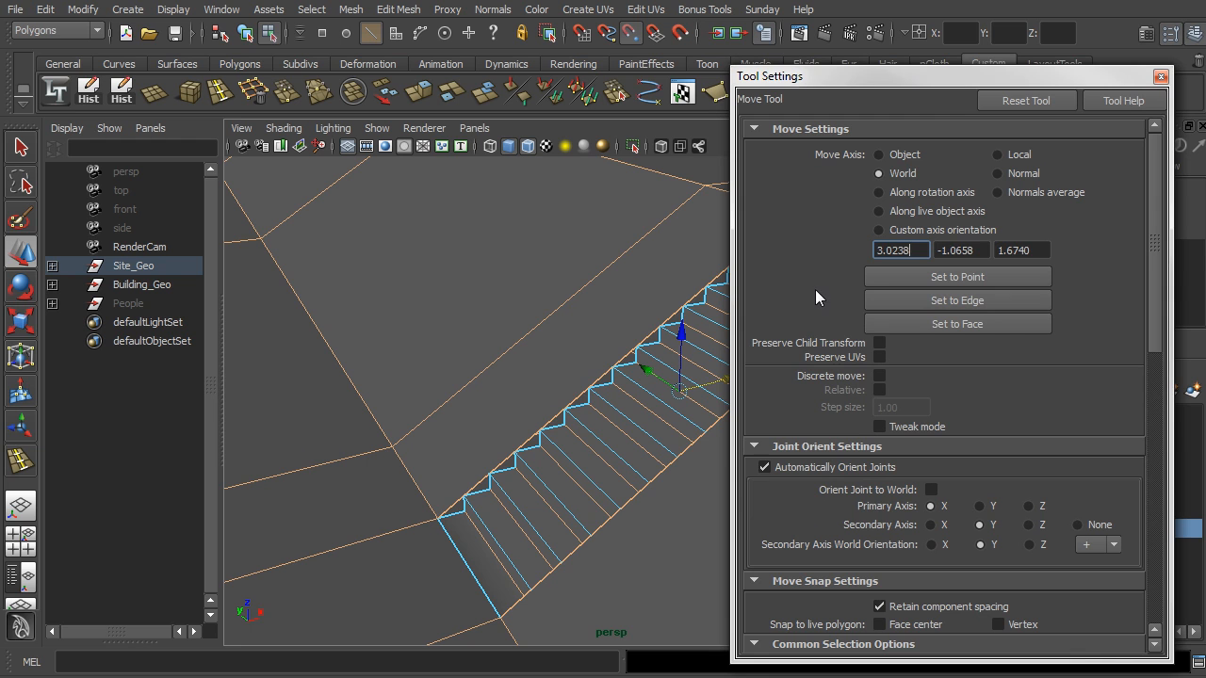
drag(951, 75, 929, 50)
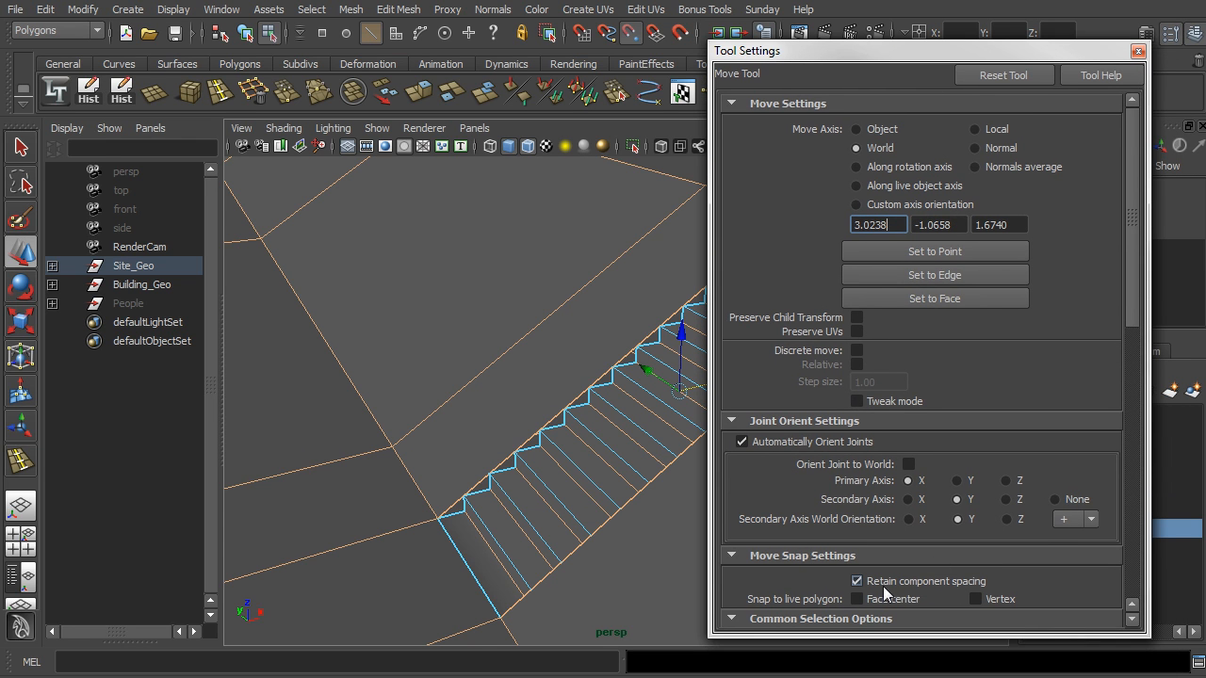
drag(868, 61, 1205, 104)
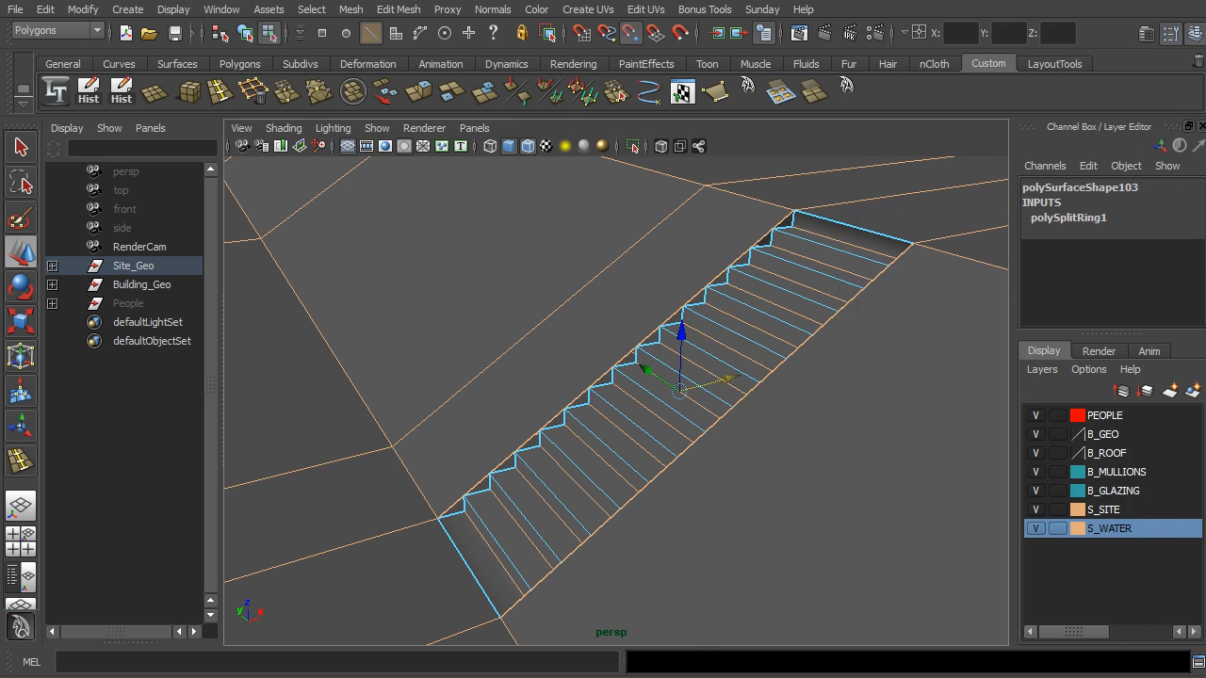
scroll(710, 316, up, 1)
key(d)
drag(683, 392, 647, 368)
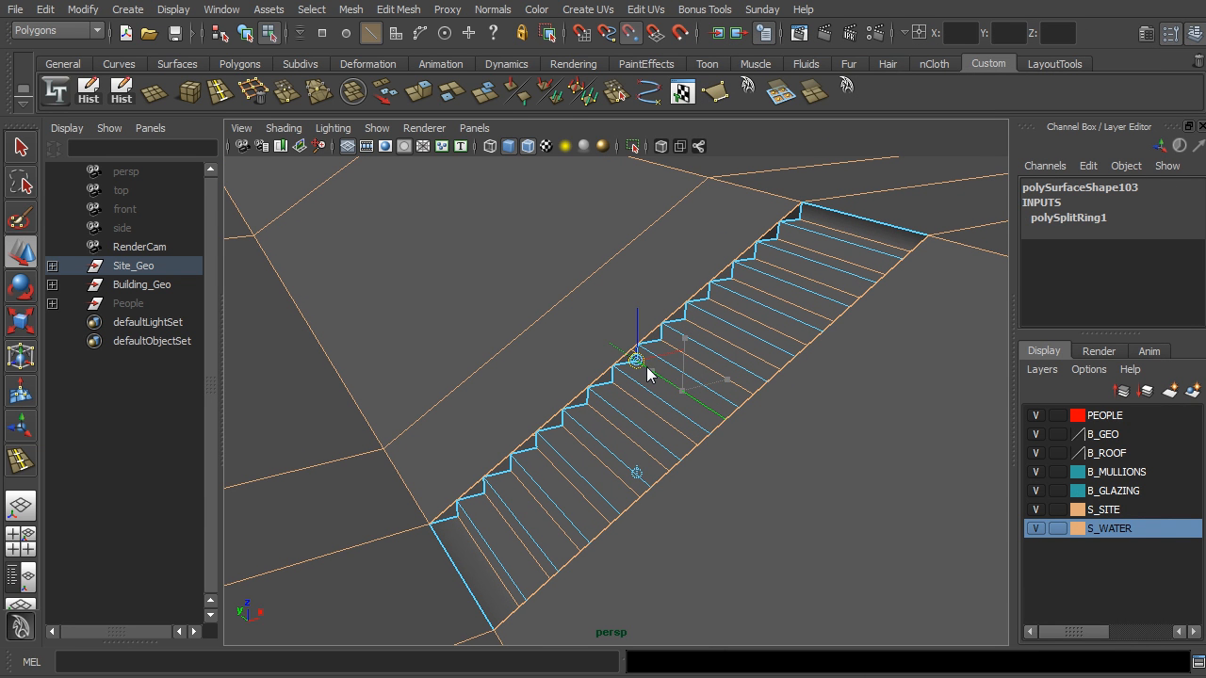
alt+drag(584, 330, 840, 374)
alt+right_drag(747, 362, 750, 362)
drag(698, 337, 622, 358)
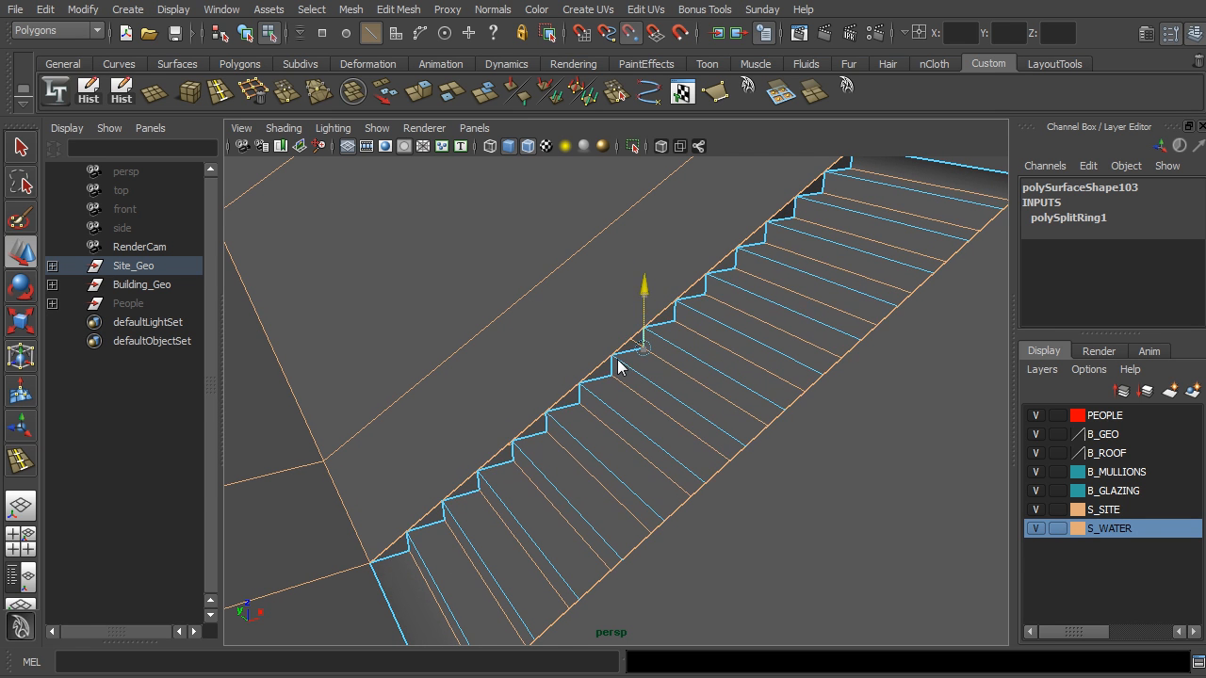
alt+right_drag(687, 356, 554, 396)
mouse_move(554, 396)
alt+mouse_down()
mouse_move(642, 383)
mouse_move(638, 310)
mouse_move(547, 373)
alt+mouse_up()
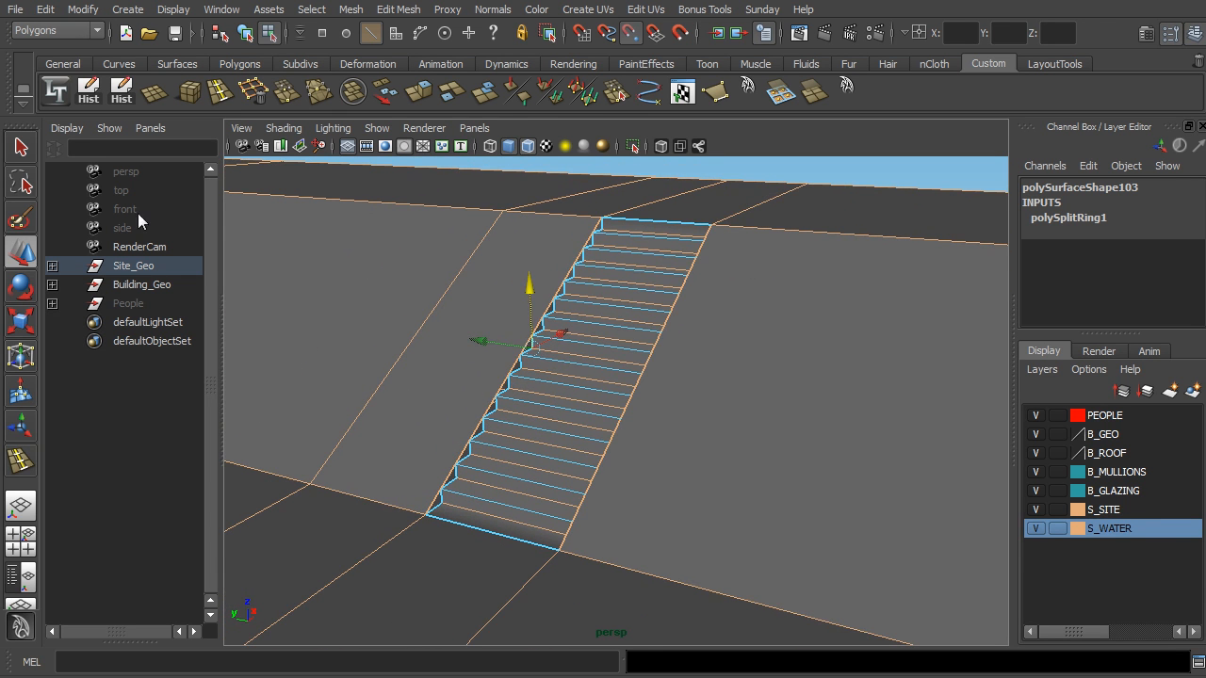
Select the stair mesh in object mode and apply Set to Face to its normals.
key(q)
right_drag(646, 275, 643, 264)
click(646, 268)
alt+drag(649, 272, 629, 302)
click(709, 234)
click(629, 303)
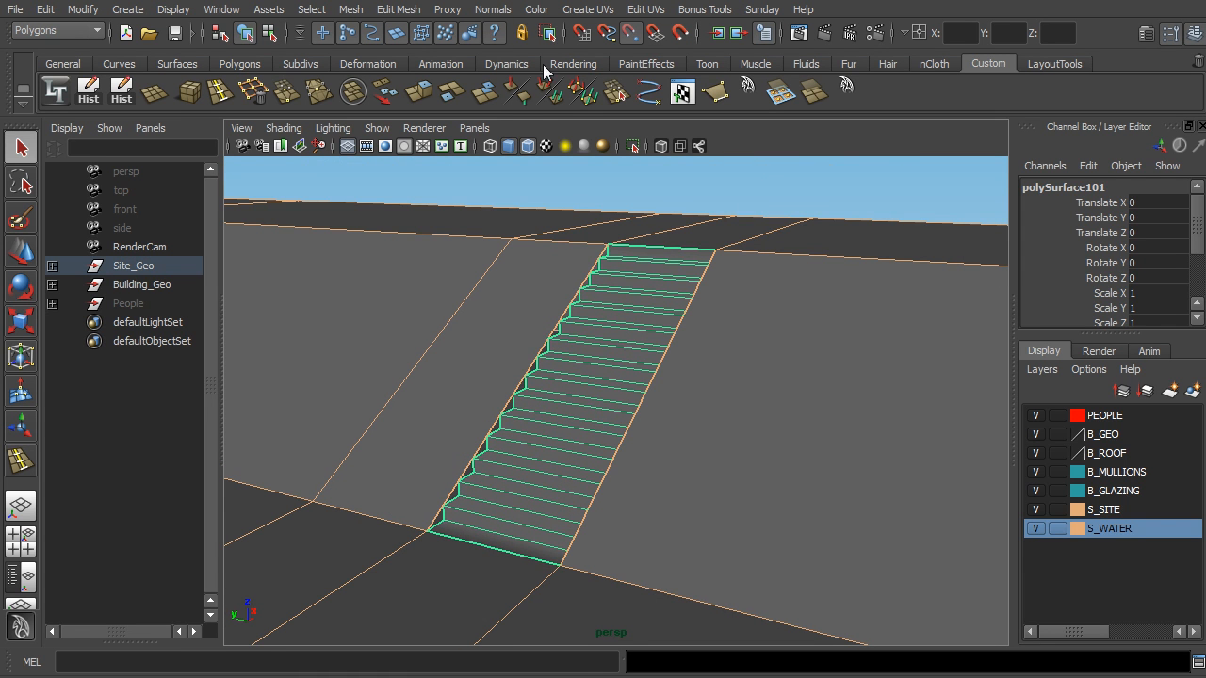
click(493, 9)
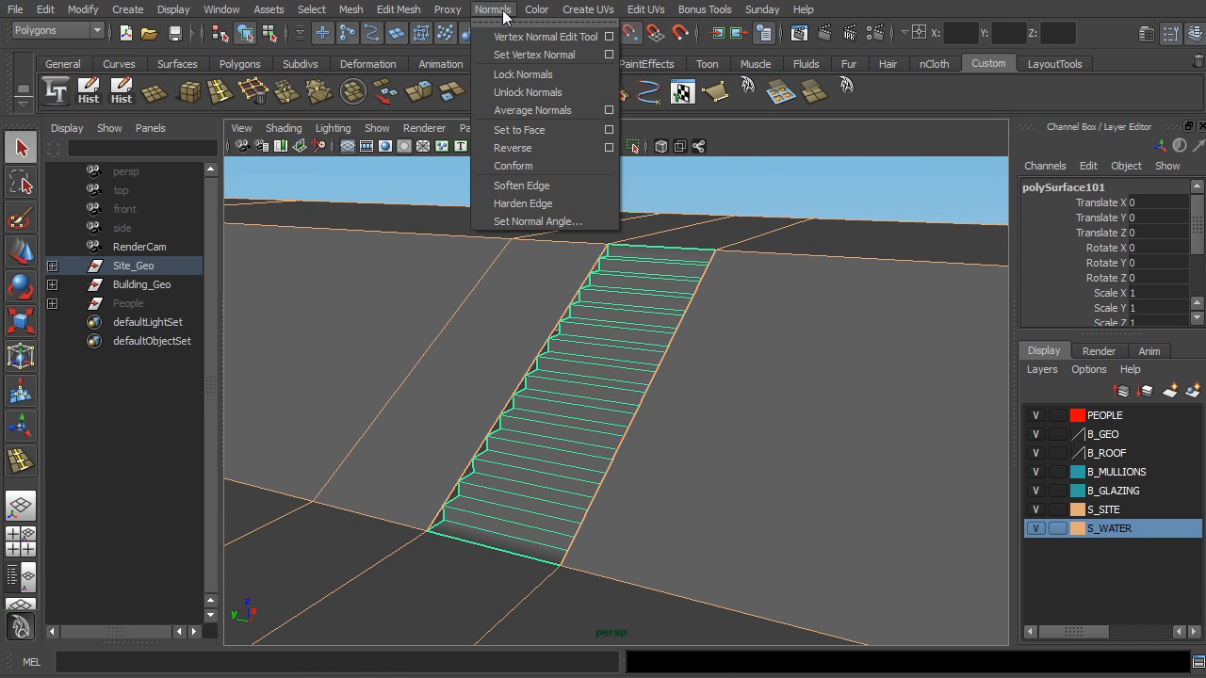
click(528, 127)
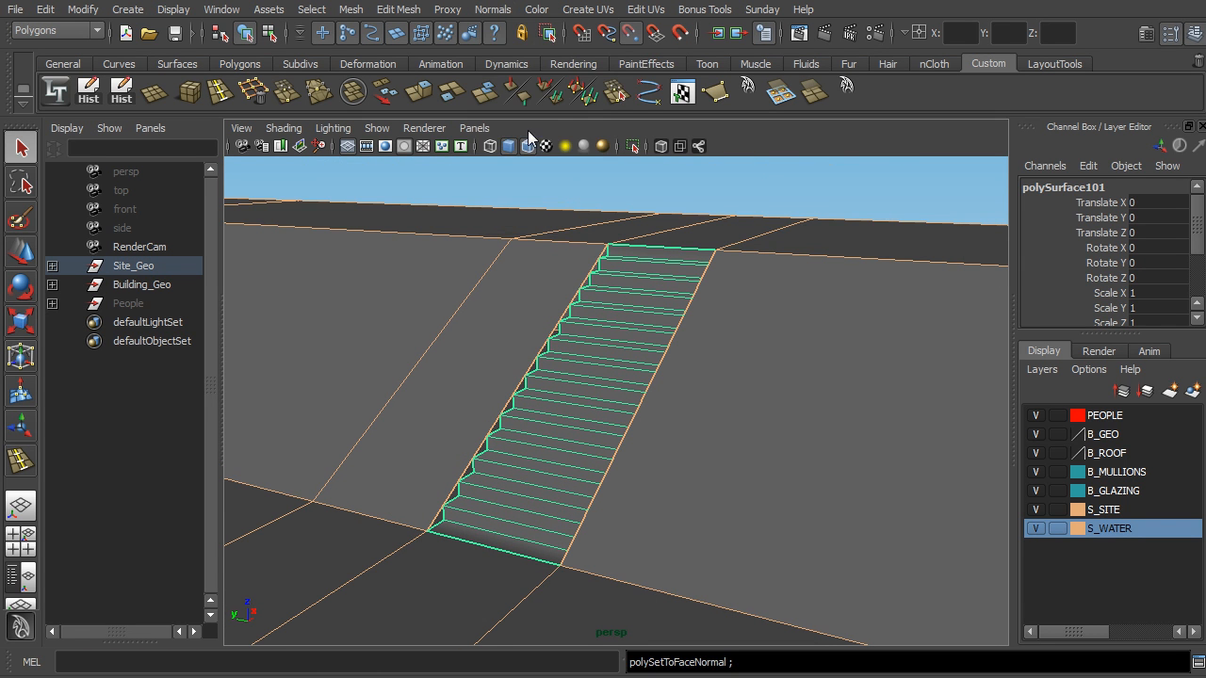
click(714, 189)
alt+drag(686, 232, 681, 235)
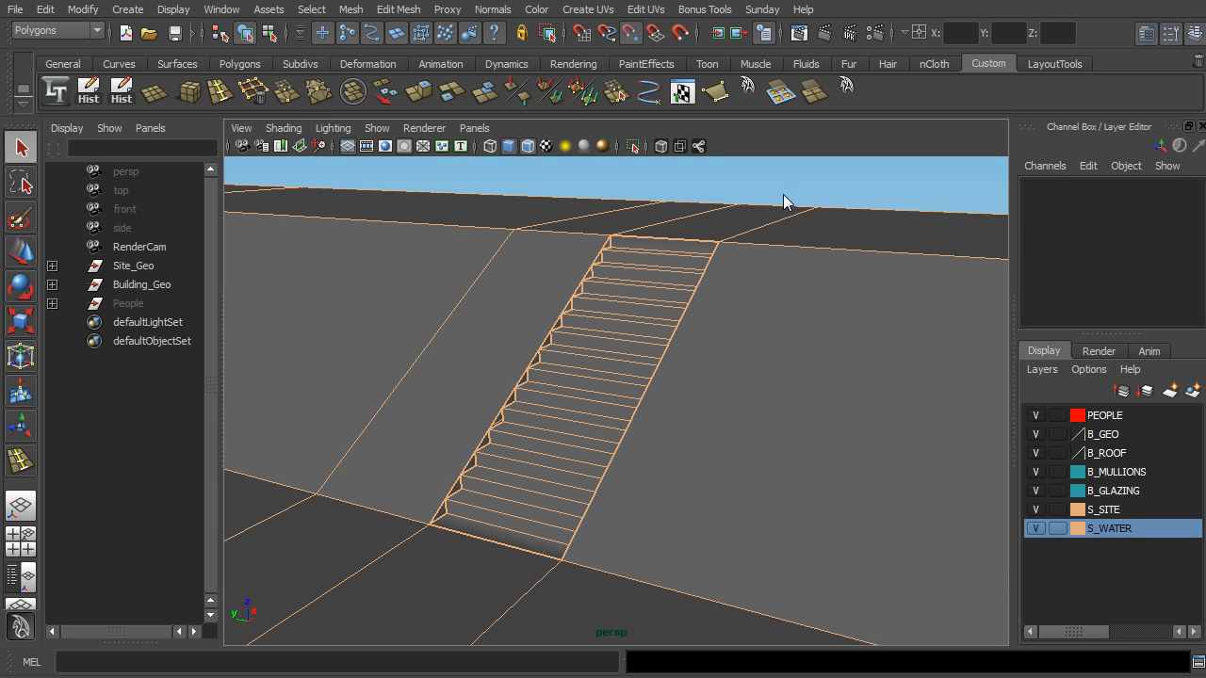
Turn off the wireframe overlay on shaded objects and apply Set Vertex Normal to the stair mesh.
click(521, 148)
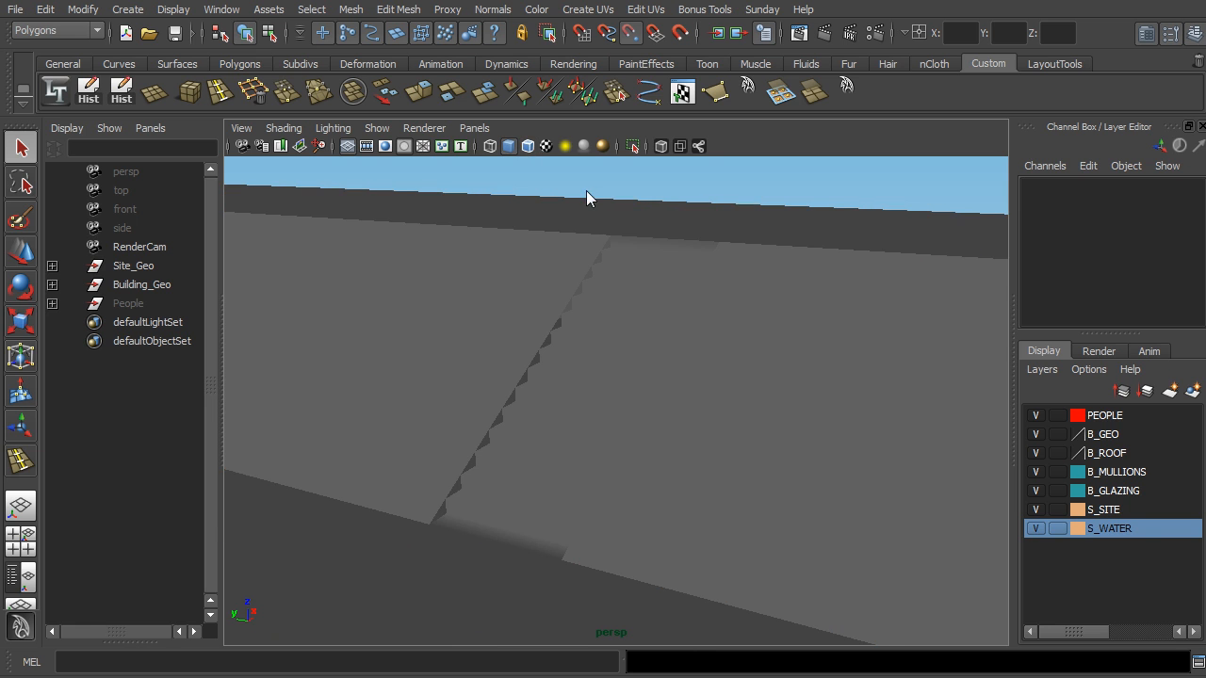
click(532, 507)
click(690, 232)
click(629, 317)
click(492, 9)
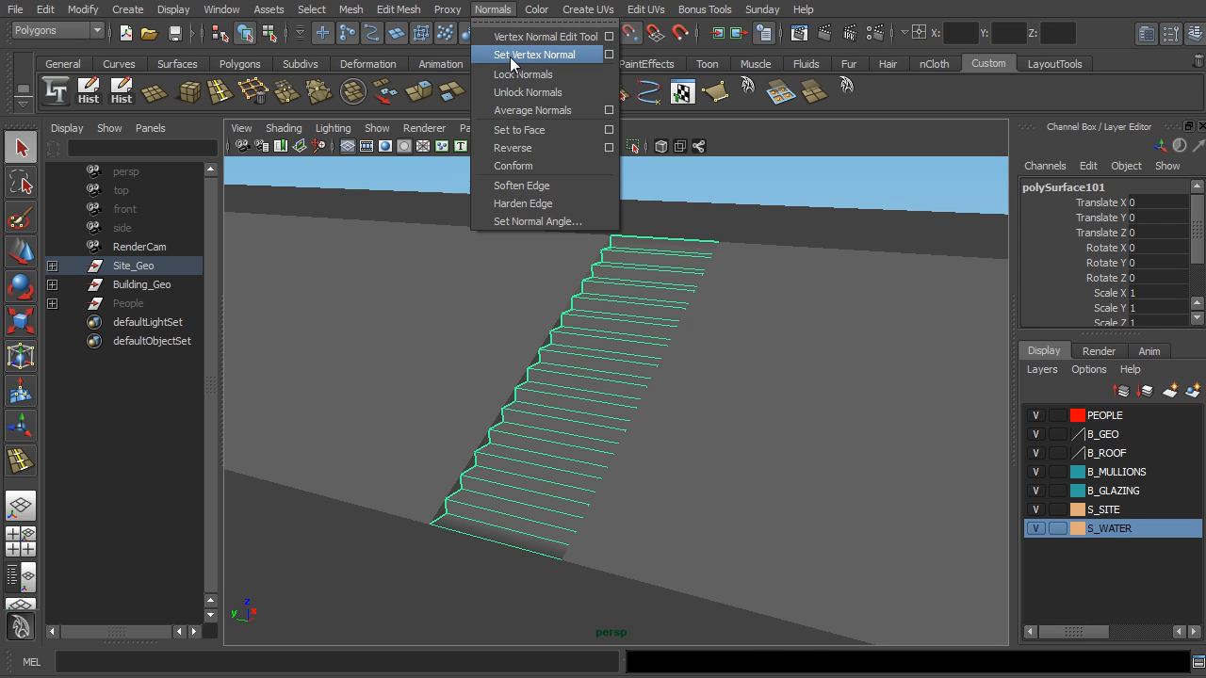
click(515, 57)
click(649, 179)
click(640, 283)
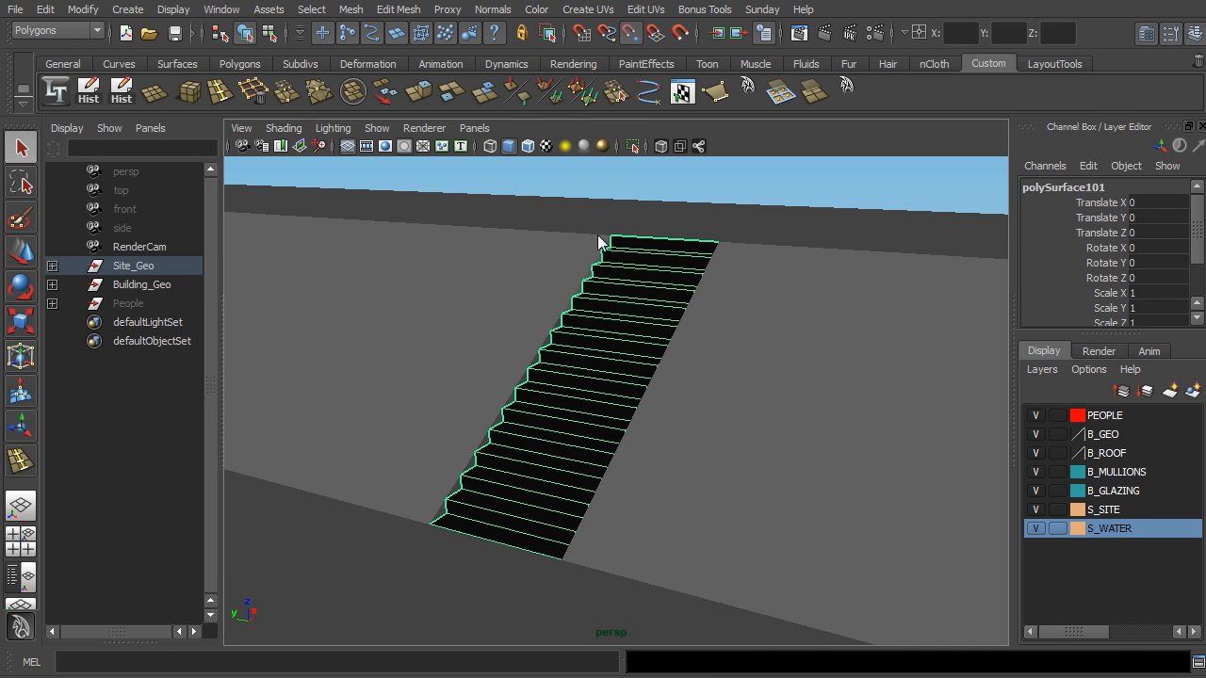
Reapply Set to Face to the stair normals for hard-edged shading and clear the selection.
click(448, 9)
mouse_move(492, 9)
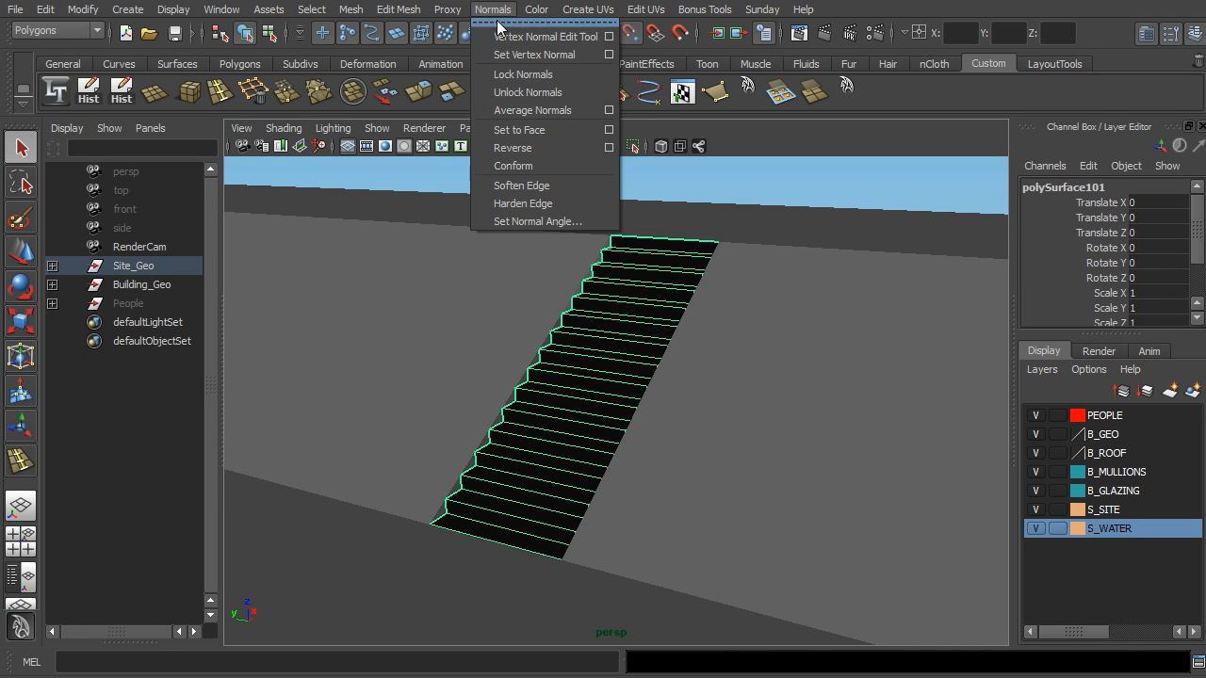
click(516, 133)
click(681, 187)
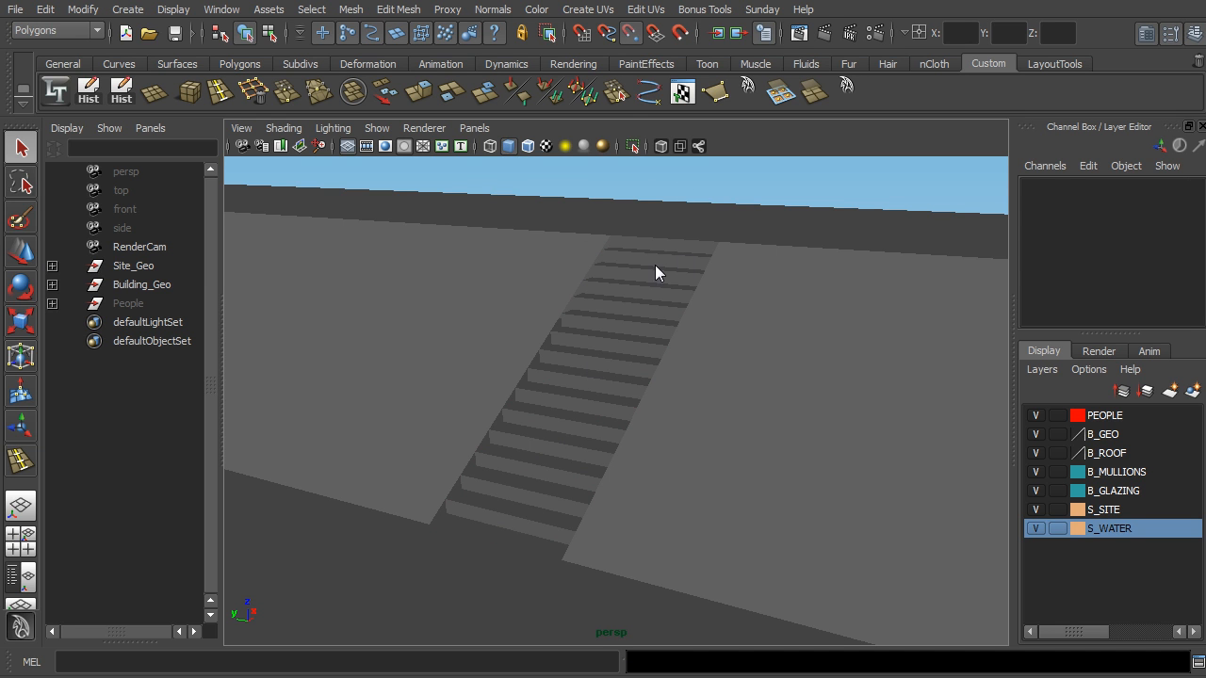
Select the embankment mesh and insert two parallel edge loops across its long slope and lower terrace.
alt+drag(657, 263, 575, 339)
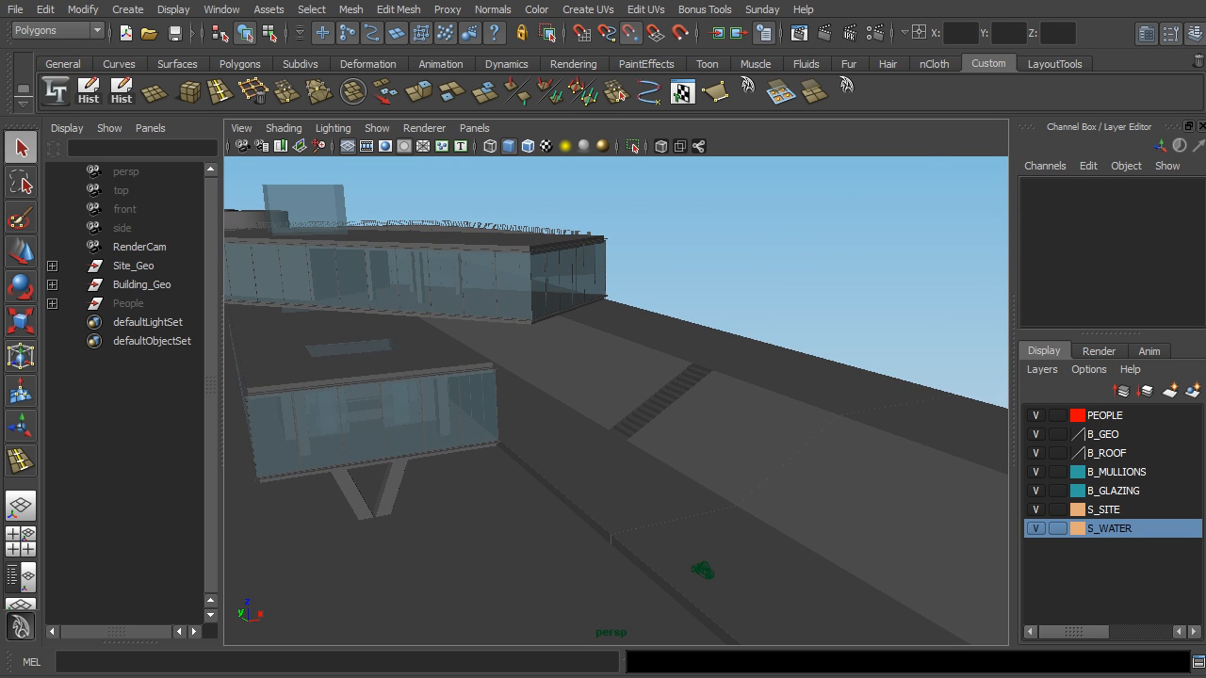
alt+drag(788, 294, 740, 302)
alt+drag(586, 358, 551, 327)
alt+middle_drag(552, 320, 713, 311)
alt+drag(713, 311, 493, 313)
alt+middle_drag(493, 313, 693, 302)
scroll(613, 328, up, 5)
click(613, 329)
alt+right_drag(614, 328, 548, 339)
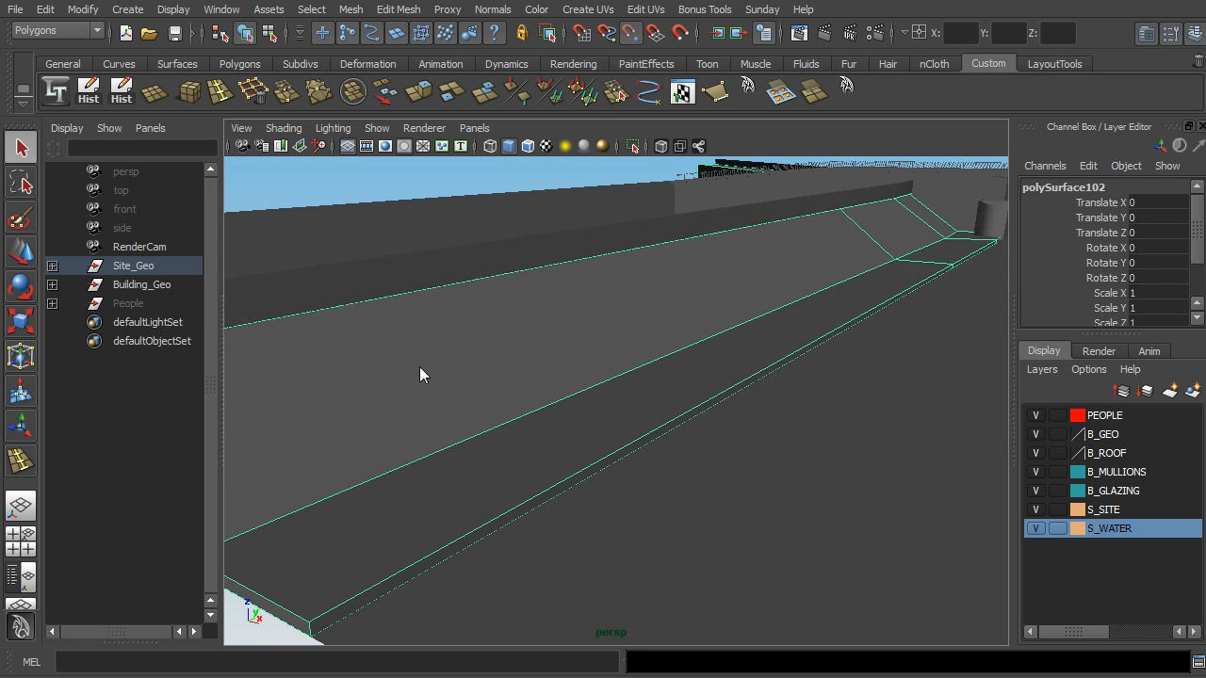
alt+drag(666, 359, 619, 355)
key(g)
alt+drag(619, 355, 591, 380)
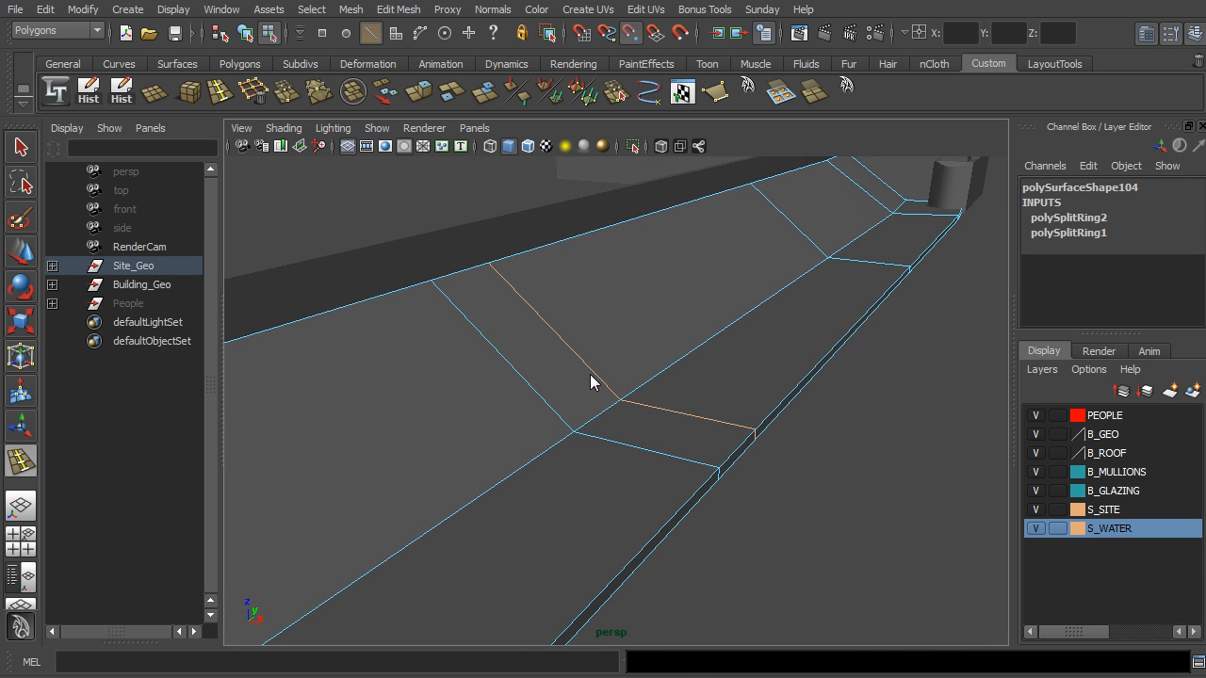
Insert a lengthwise edge loop along the lower part of the embankment slope.
click(530, 391)
alt+drag(541, 393, 633, 396)
key(f)
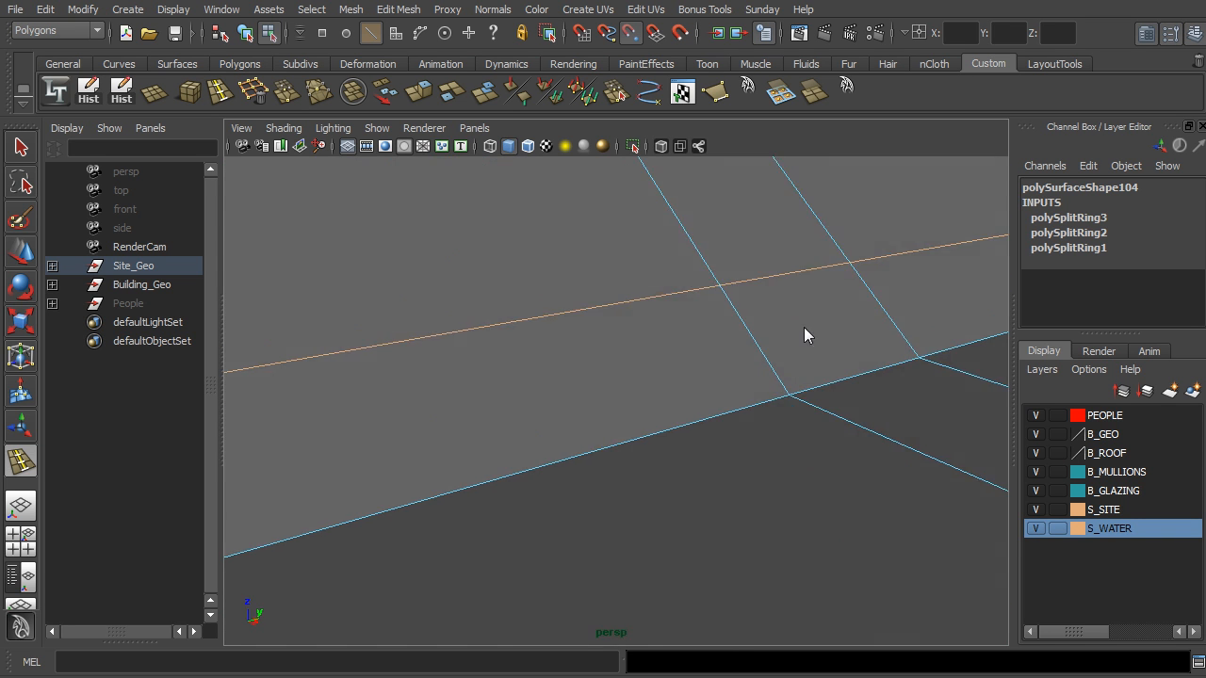
Extrude the small face at the slope's foot between the crosswise loops and reposition it as the flat floor of a recess.
click(19, 149)
right_drag(599, 326, 587, 364)
click(578, 342)
alt+drag(578, 342, 705, 333)
click(379, 11)
click(405, 52)
key(w)
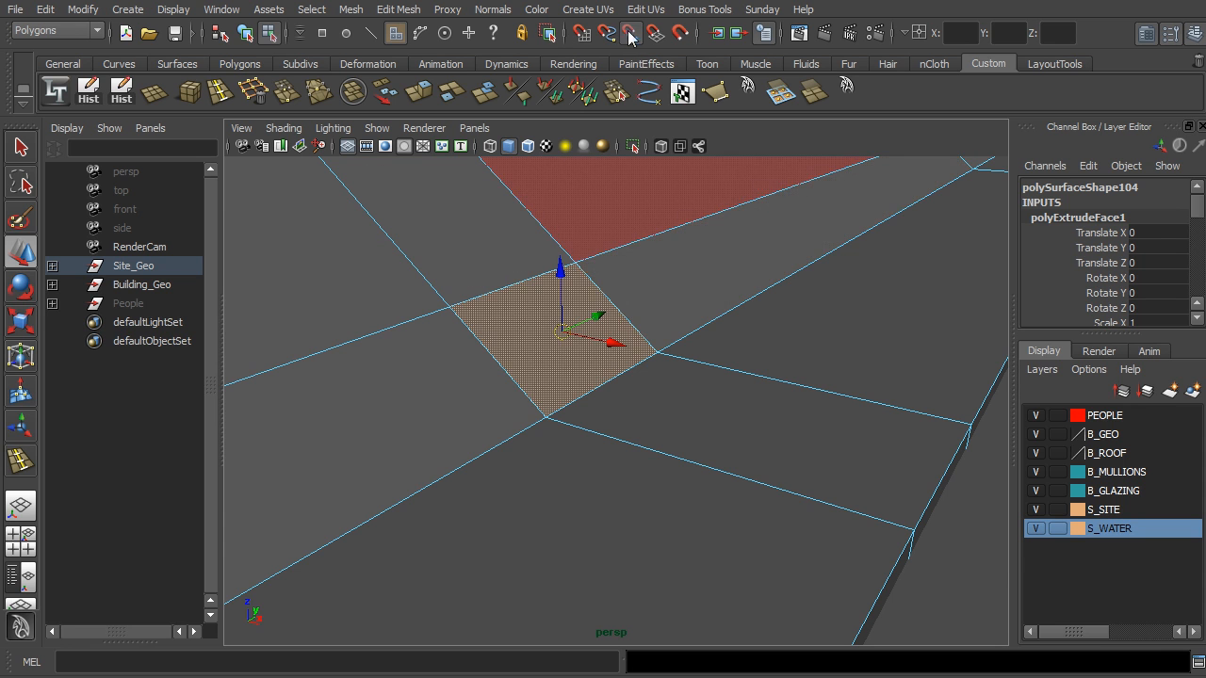
drag(614, 342, 660, 285)
right_drag(660, 284, 721, 262)
click(650, 377)
alt+drag(648, 383, 600, 344)
Extrude the recess floor together with the adjoining terrace strip and its front edge face.
key(F11)
click(602, 354)
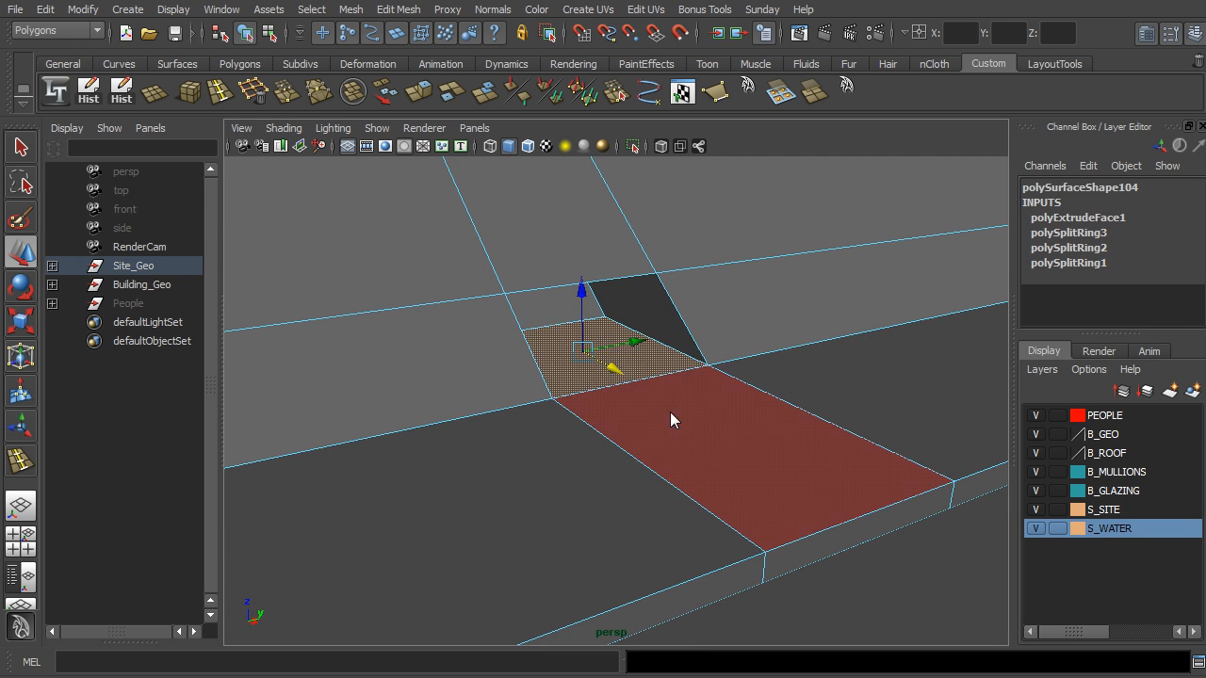
shift+click(749, 441)
alt+drag(765, 442, 783, 416)
alt+right_drag(783, 416, 822, 373)
alt+middle_drag(823, 373, 731, 376)
shift+click(777, 506)
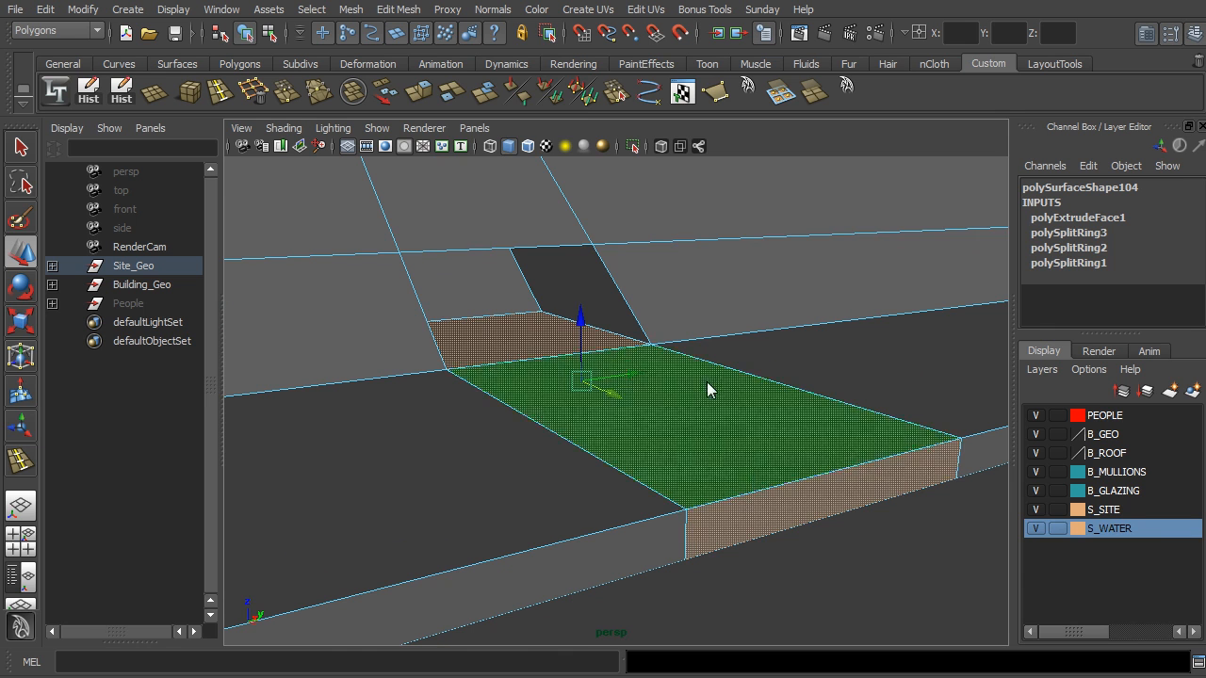
click(398, 10)
click(405, 50)
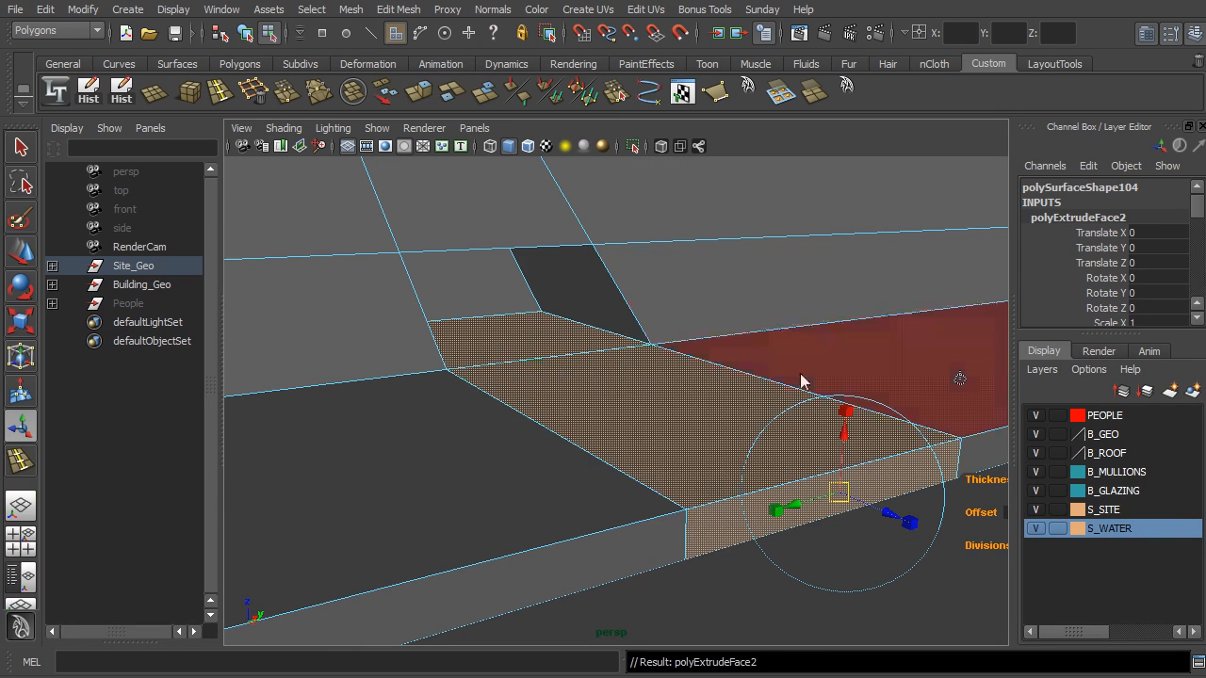
Shift the extruded path faces slightly downward, undoing the first adjustment and repeating it.
alt+middle_drag(871, 436, 780, 402)
drag(728, 391, 735, 400)
alt+drag(738, 400, 832, 404)
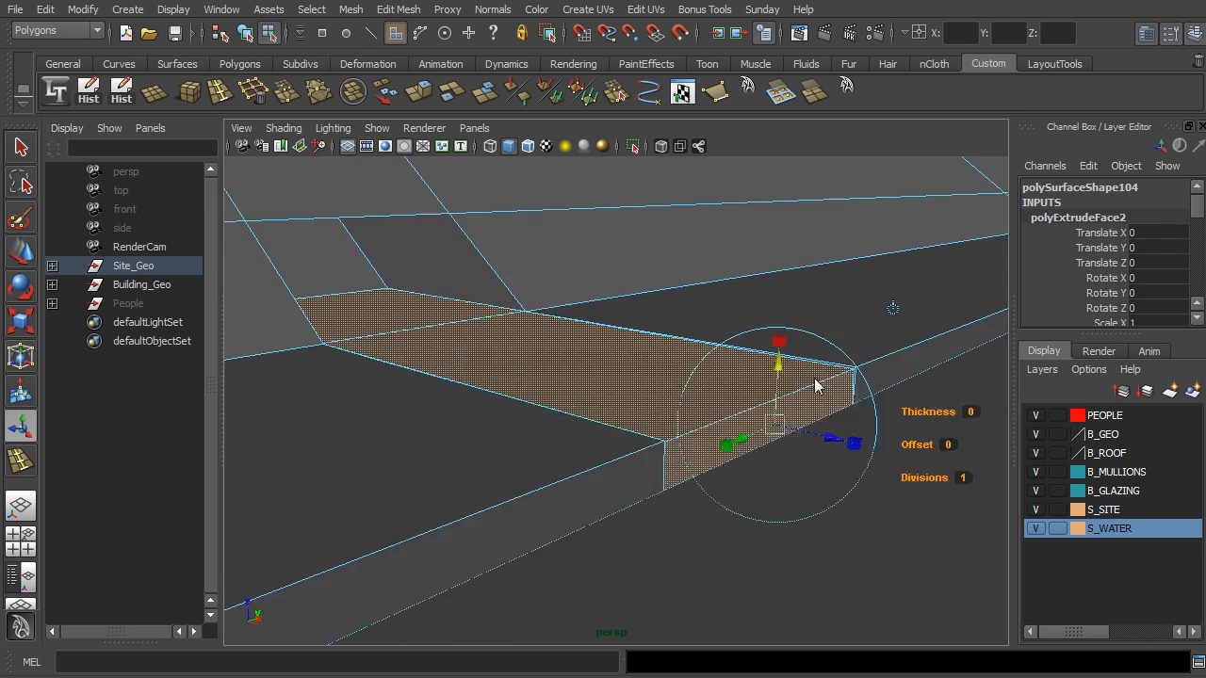
alt+middle_drag(854, 383, 819, 374)
scroll(819, 374, up, 2)
scroll(816, 371, down, 1)
alt+drag(814, 370, 785, 343)
key(ctrl+z)
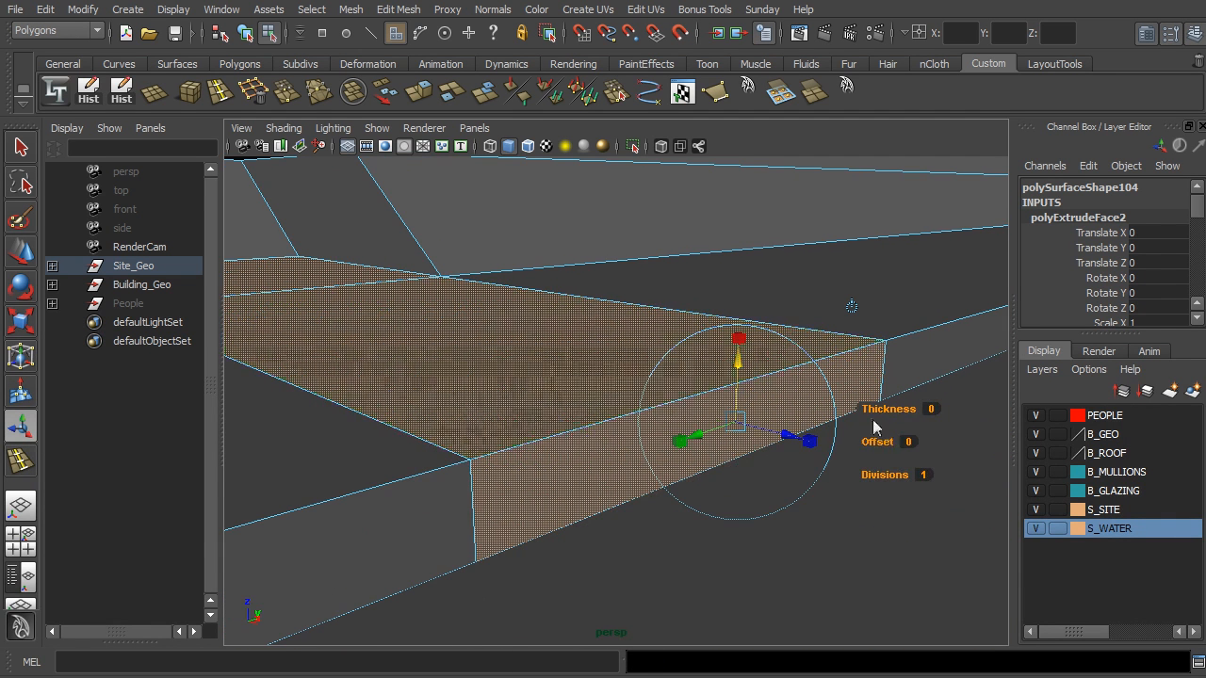
drag(890, 419, 606, 312)
Insert three edge loops around the recess opening, one on each side and one above it.
right_drag(443, 311, 505, 291)
click(328, 261)
alt+drag(332, 264, 671, 360)
scroll(508, 315, down, 3)
click(216, 85)
drag(704, 289, 701, 289)
alt+drag(701, 291, 713, 333)
drag(667, 263, 665, 260)
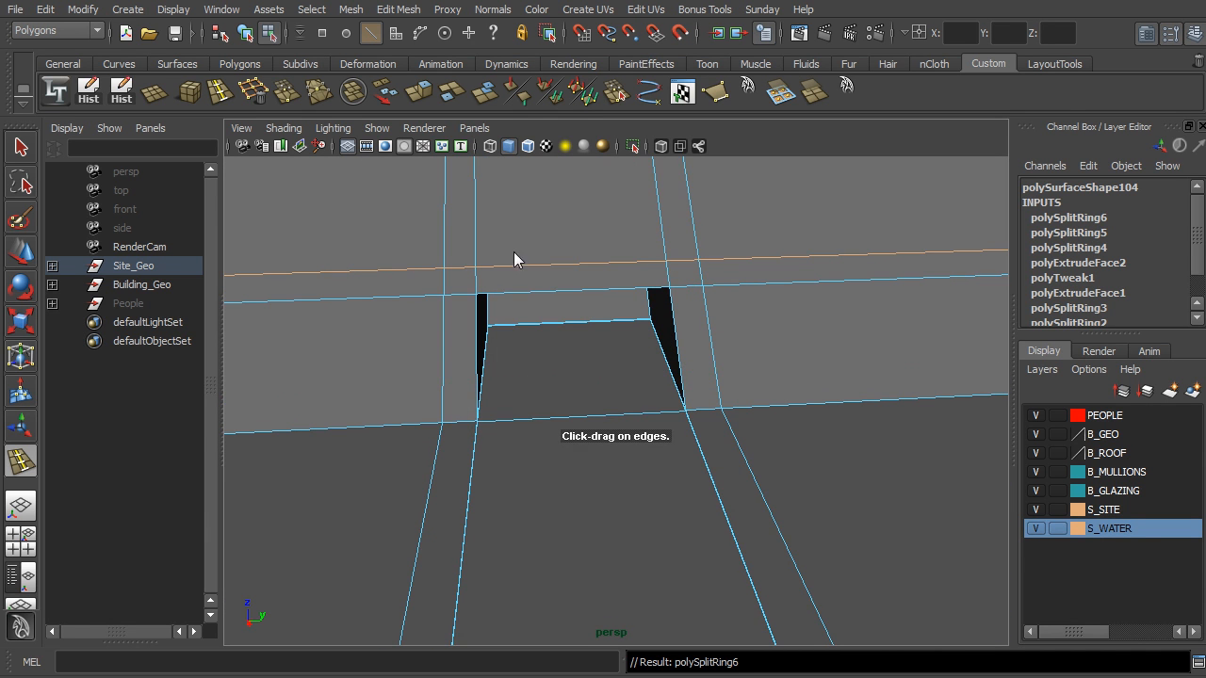
Extrude the narrow slope faces framing both sides and the top of the recess, pulling them slightly outward.
click(21, 148)
alt+drag(552, 304, 477, 349)
right_drag(476, 350, 471, 393)
click(479, 324)
shift+click(485, 302)
shift+click(564, 295)
shift+click(669, 289)
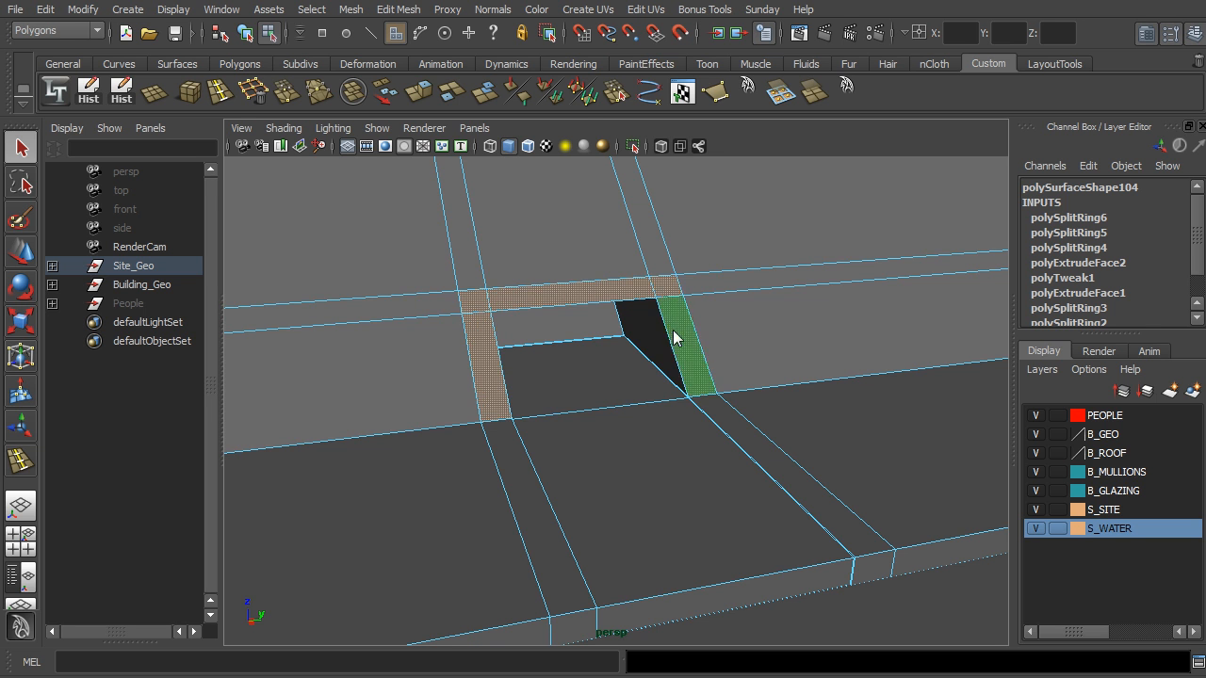
shift+click(682, 330)
alt+drag(618, 337, 651, 316)
alt+right_drag(652, 323, 682, 348)
click(398, 9)
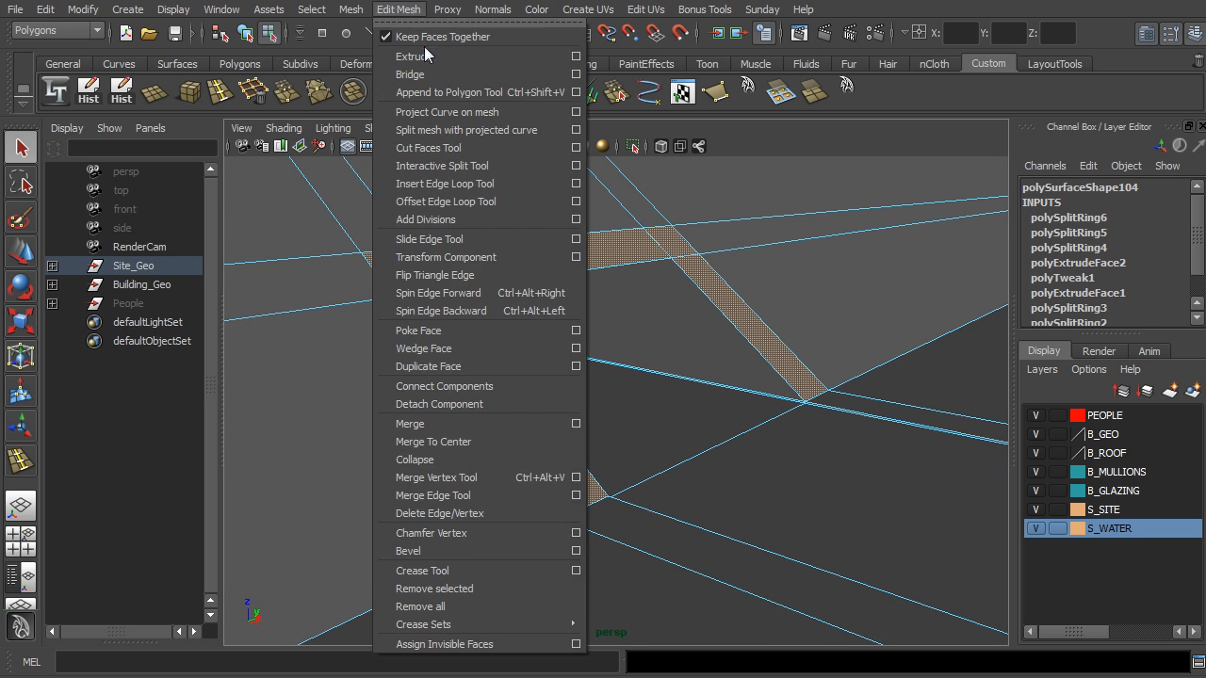
click(419, 51)
alt+drag(533, 310, 780, 420)
drag(576, 370, 590, 368)
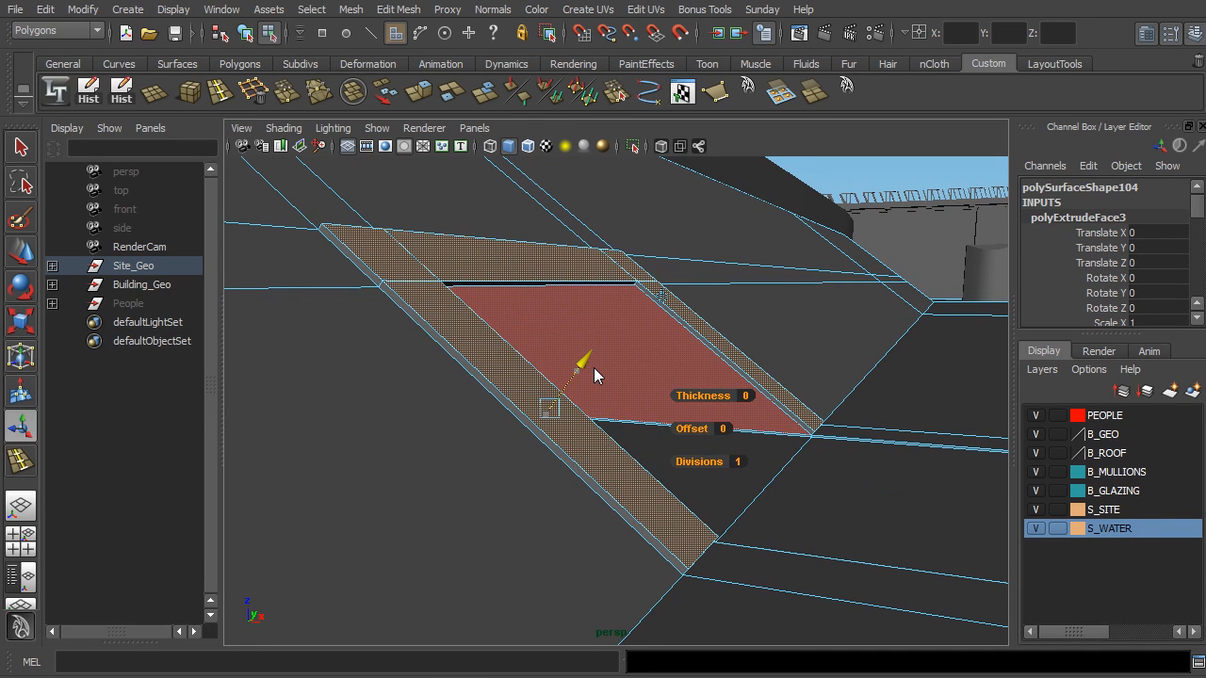
Return the site mesh to object mode, clear the selection and look over the whole site.
right_click(505, 261)
right_drag(505, 257, 585, 236)
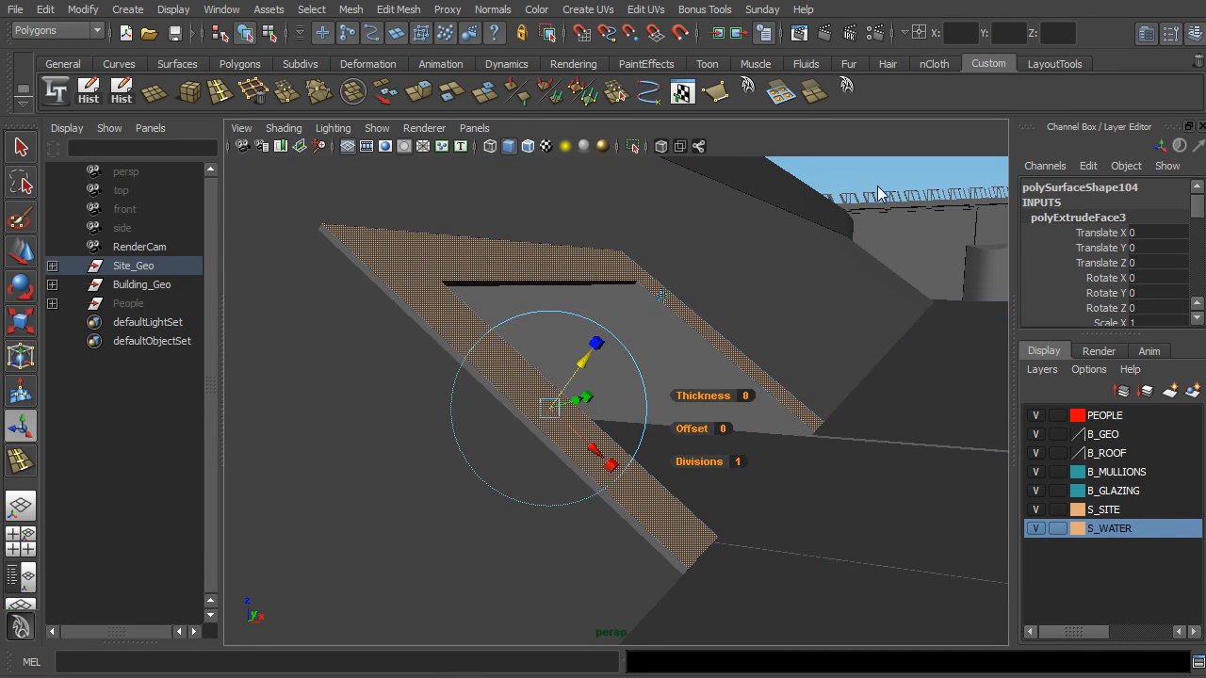
click(883, 182)
mouse_move(792, 249)
alt+mouse_down()
mouse_move(759, 270)
mouse_move(601, 226)
mouse_move(594, 269)
mouse_move(715, 275)
mouse_move(643, 294)
mouse_move(701, 258)
mouse_move(672, 287)
mouse_move(625, 283)
mouse_move(710, 275)
mouse_move(659, 298)
mouse_move(584, 274)
mouse_move(705, 280)
mouse_move(575, 294)
alt+mouse_up()
click(529, 149)
click(529, 148)
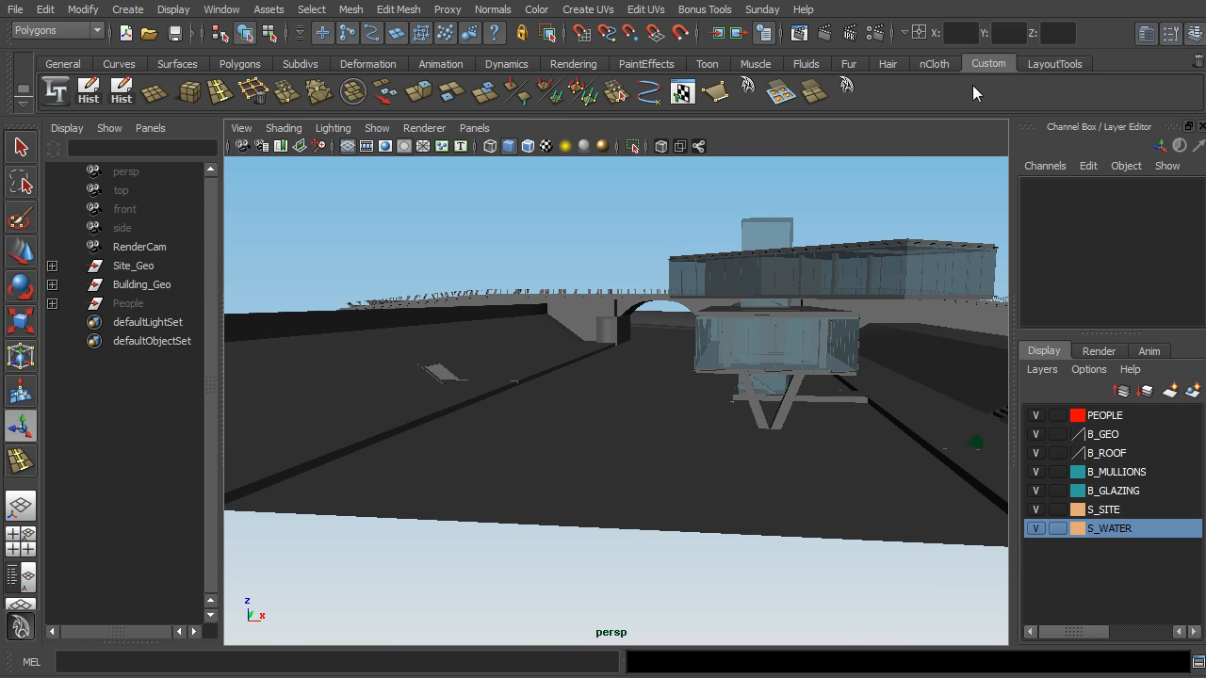
alt+drag(789, 285, 692, 344)
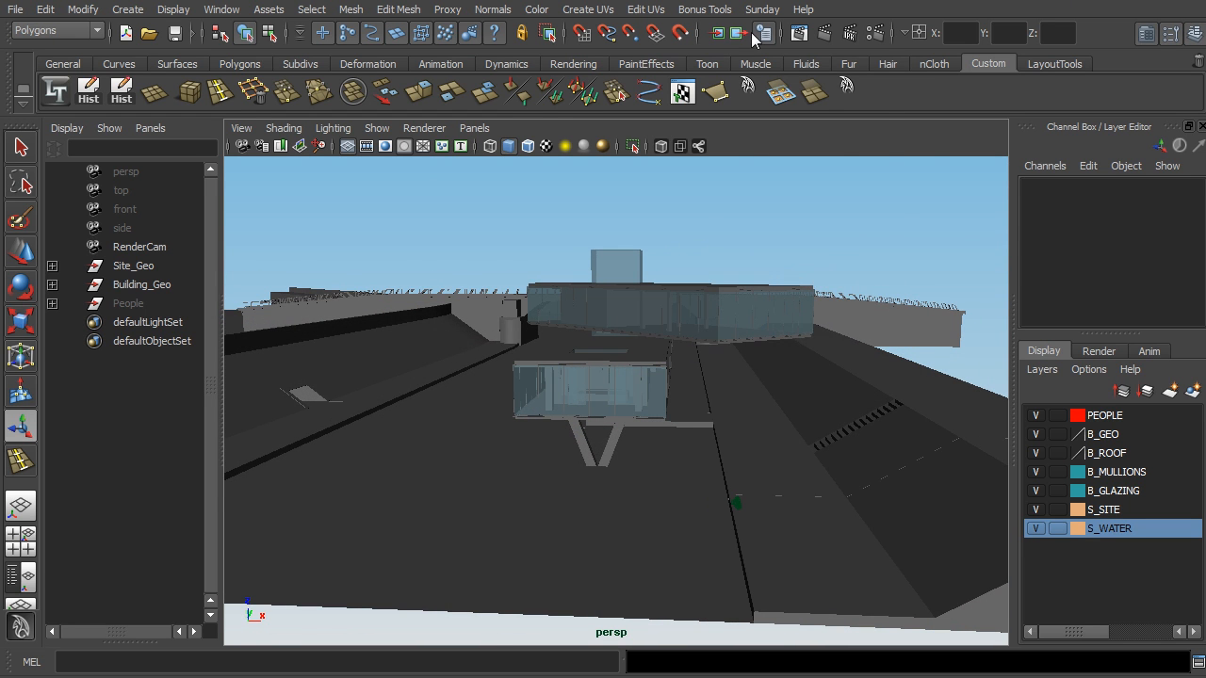
Open the Sunday Warehouse Browser and display the Trees type of the 3D Assets category.
click(763, 11)
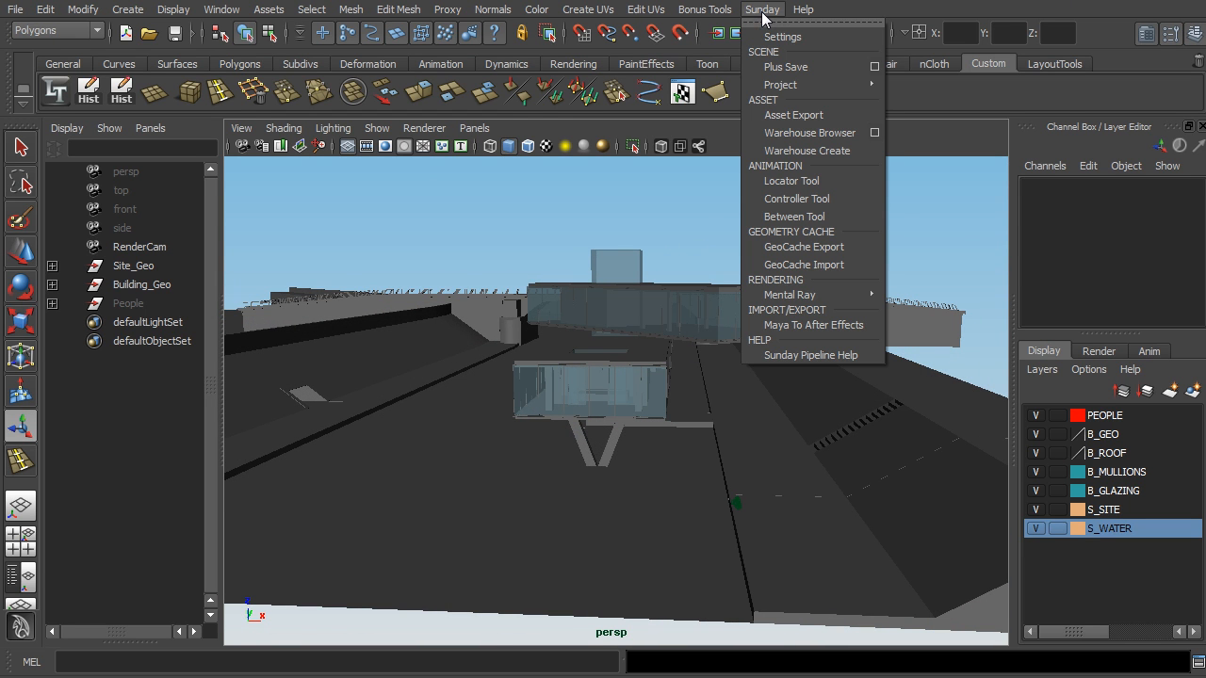
click(799, 131)
drag(514, 79, 551, 46)
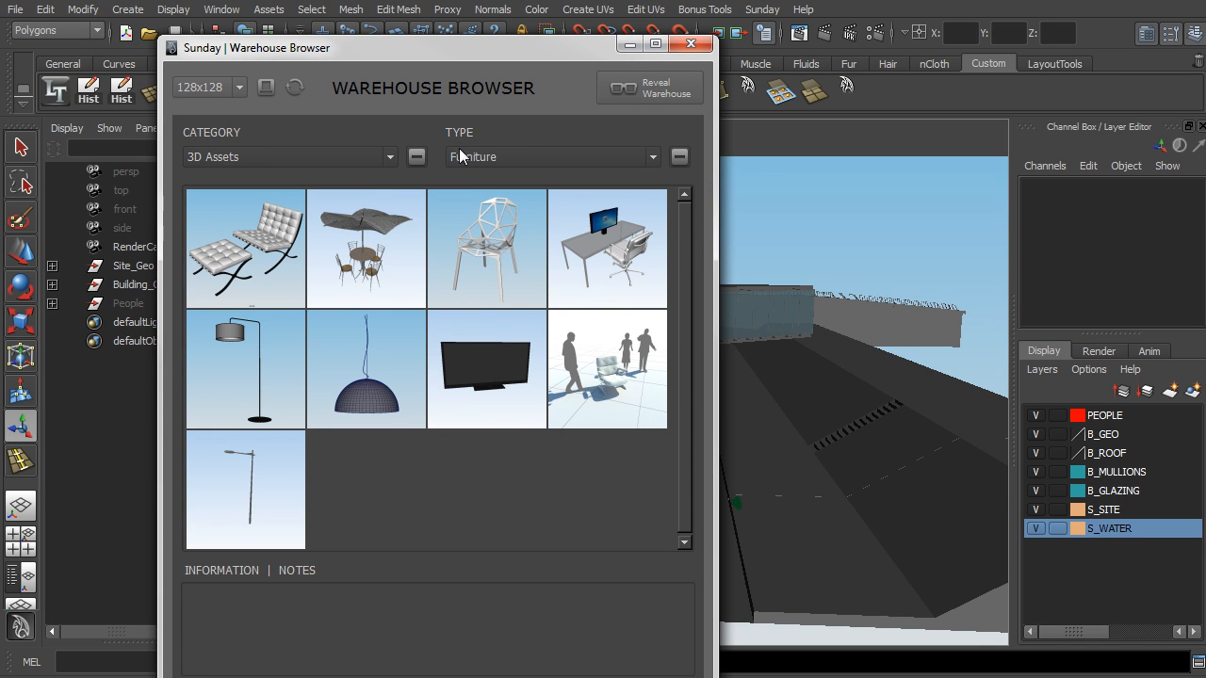
click(505, 155)
click(506, 188)
click(559, 158)
click(551, 199)
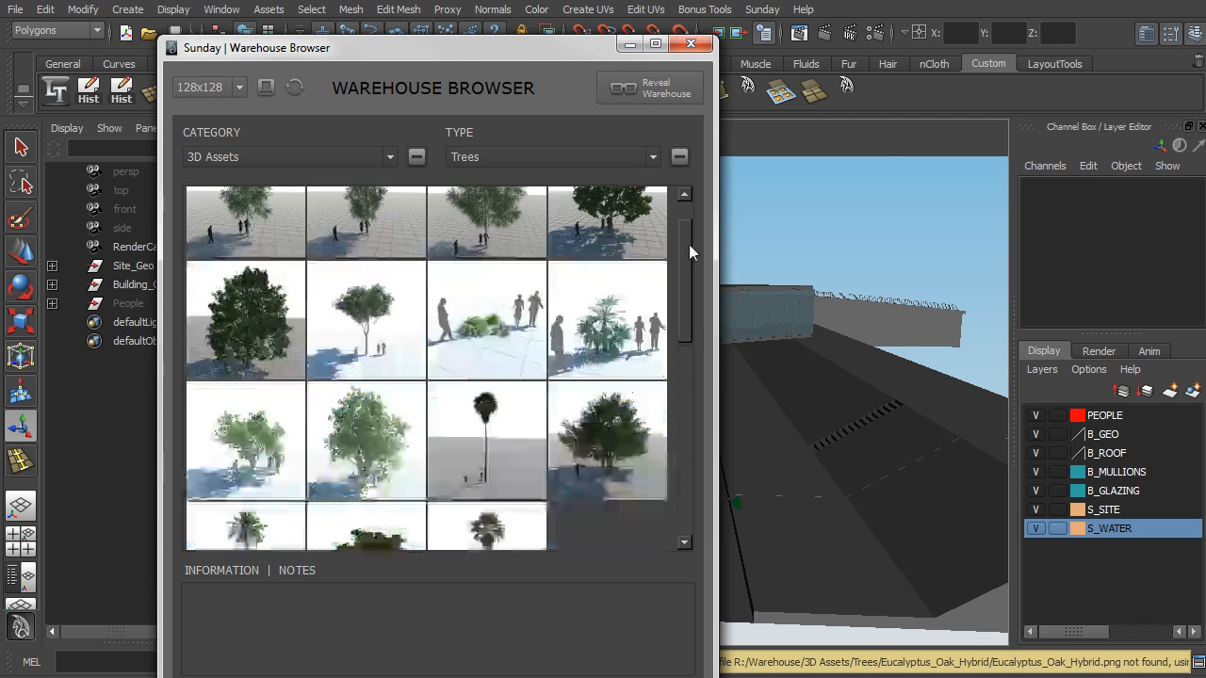
Keep the 3D Assets category and switch the asset type to Furniture.
click(357, 162)
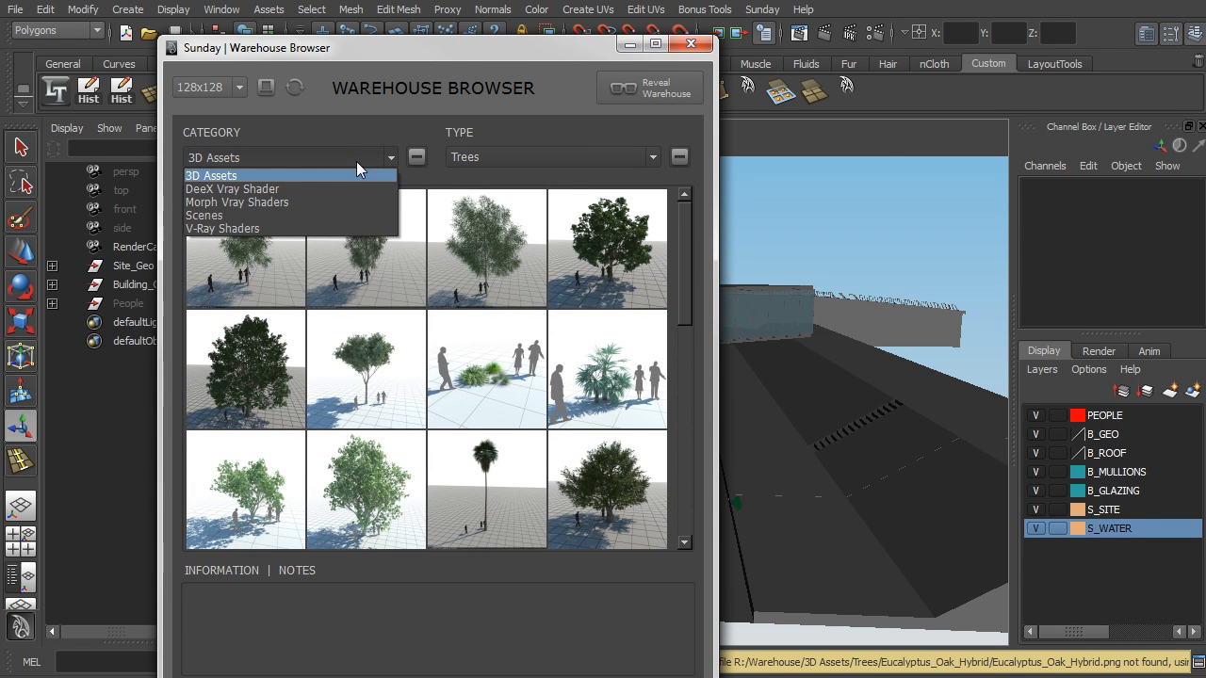
click(353, 176)
click(539, 157)
click(527, 175)
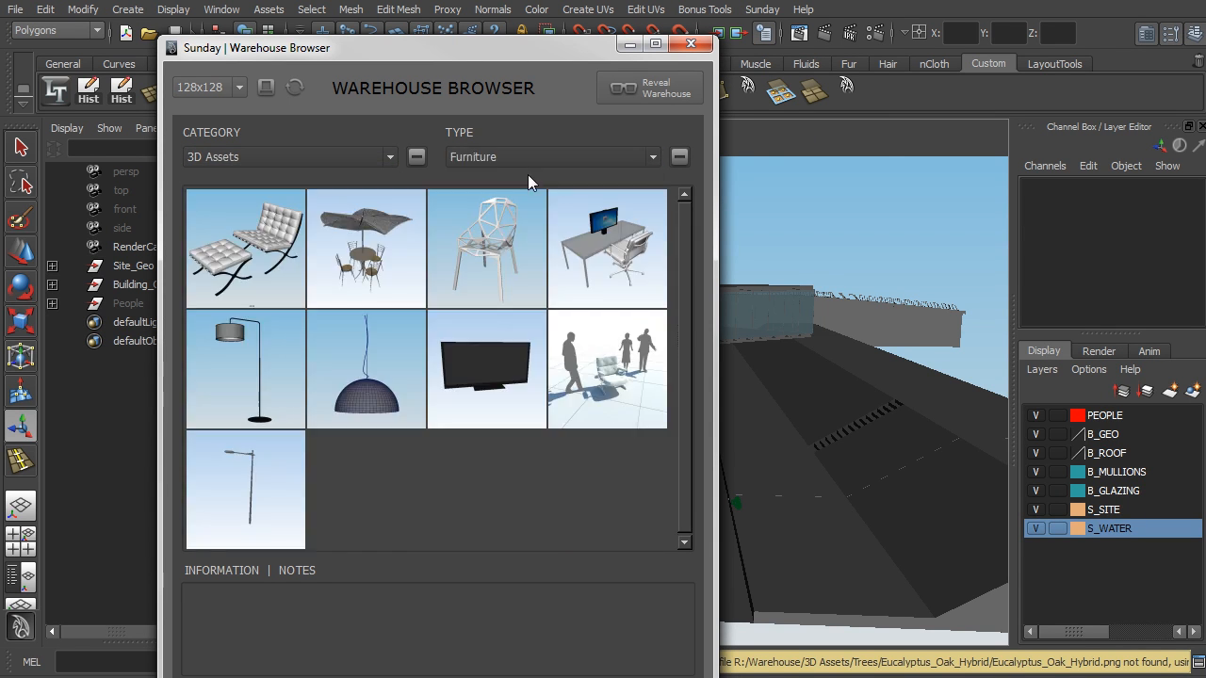
mouse_move(551, 49)
mouse_down()
mouse_move(562, 45)
mouse_move(558, 60)
mouse_up()
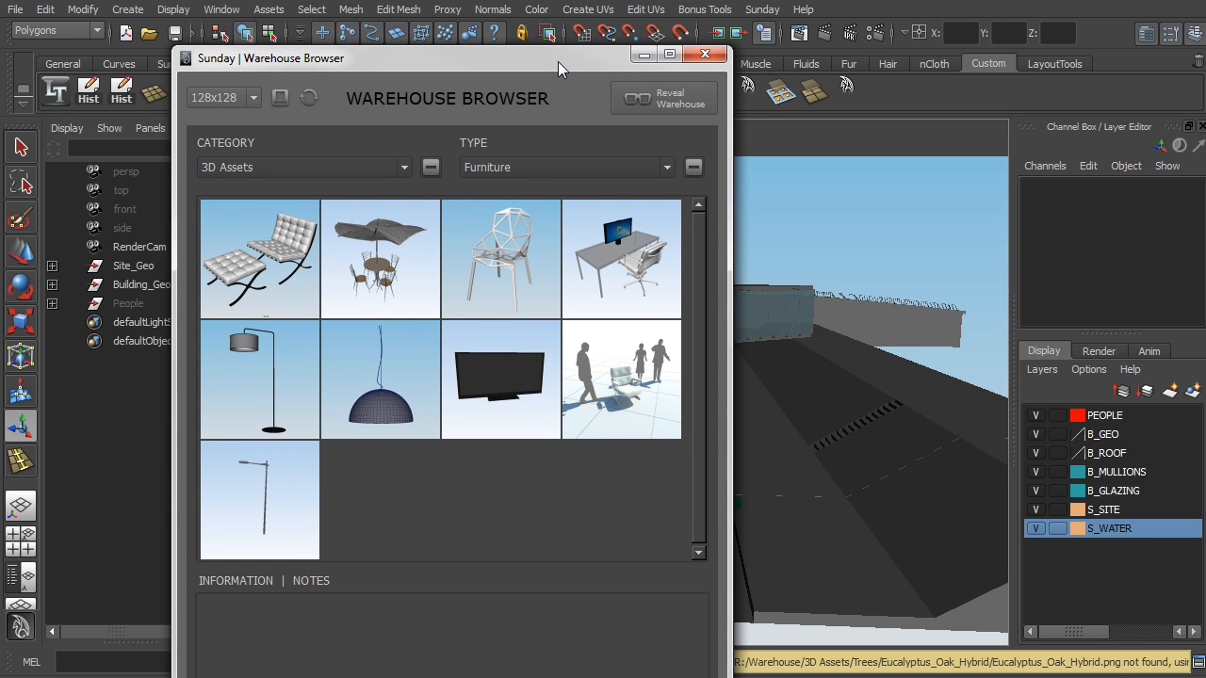
Switch to the web browser and read the installation instructions on the Sunday Pipeline (Maya) Public page.
key(alt+Tab)
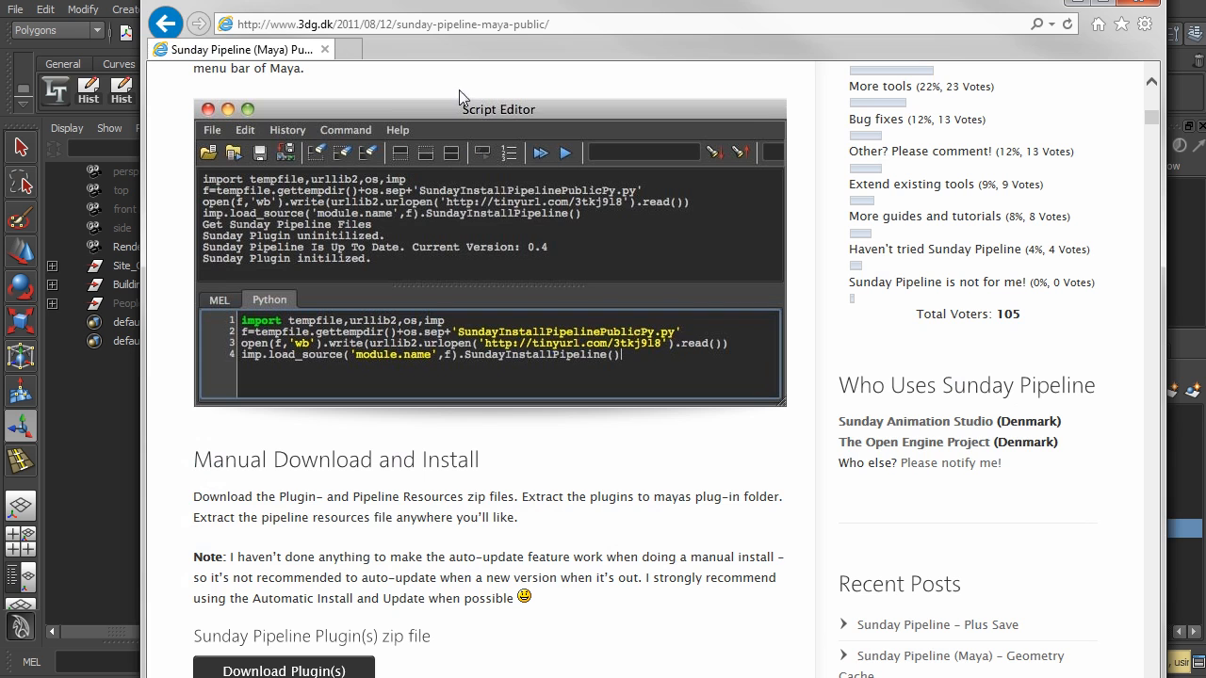
drag(461, 3, 473, 56)
scroll(413, 156, up, 10)
scroll(416, 165, up, 3)
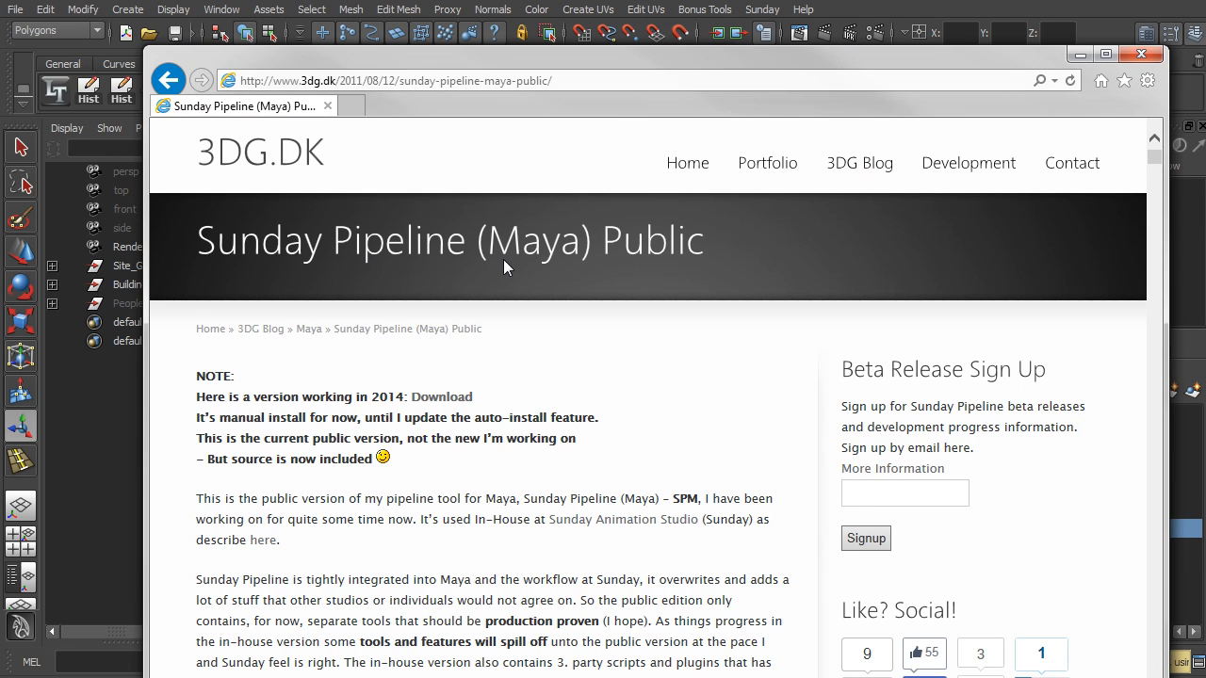
drag(1011, 62, 1002, 7)
scroll(622, 316, down, 4)
scroll(622, 317, down, 8)
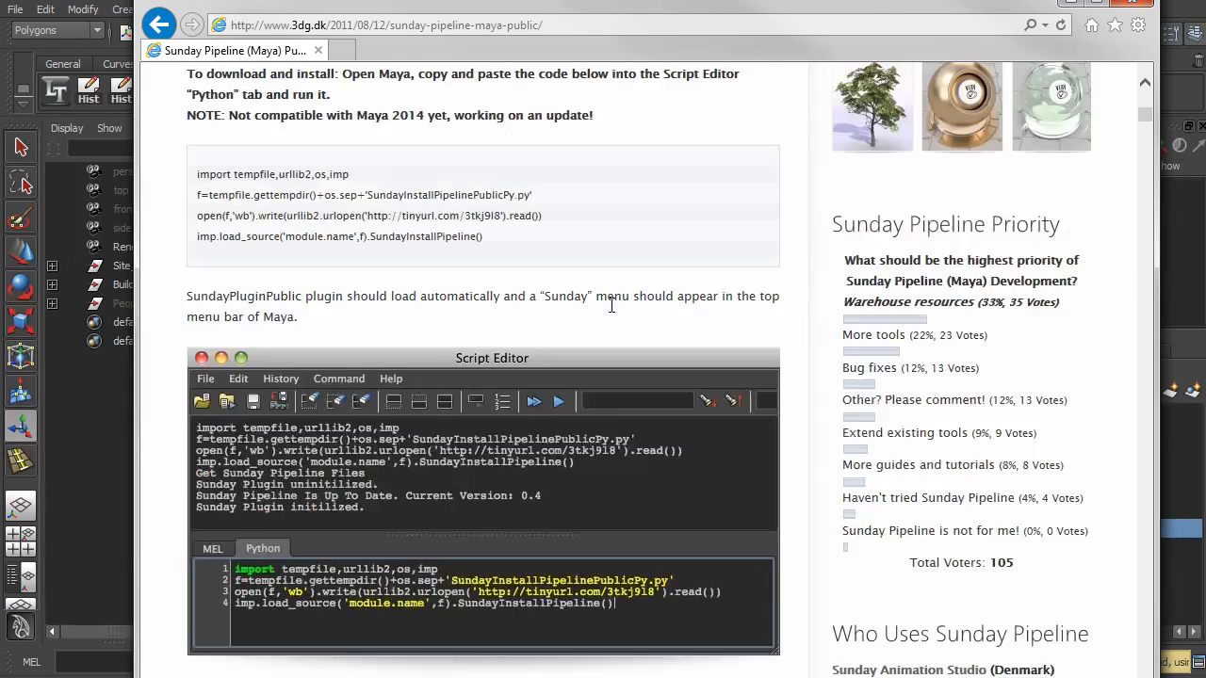
scroll(384, 230, up, 2)
scroll(386, 264, down, 2)
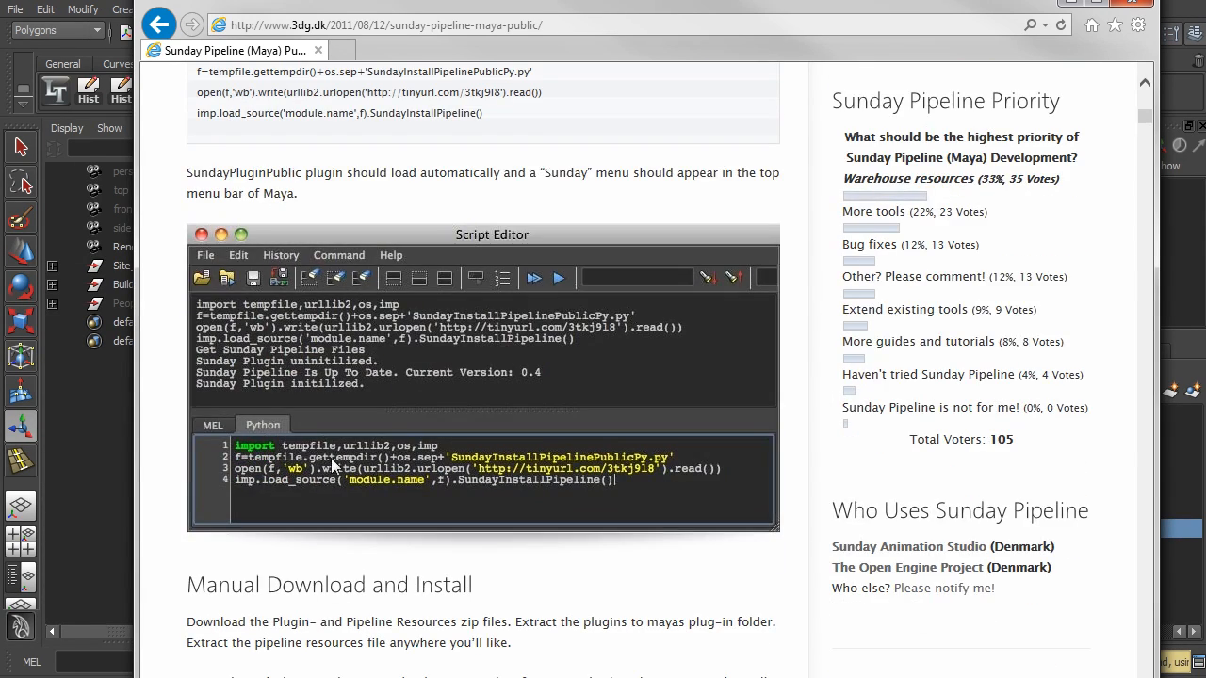
click(1071, 5)
Import the Barcelona chair with footrest from the Furniture assets and close the Warehouse Browser.
drag(576, 62, 588, 51)
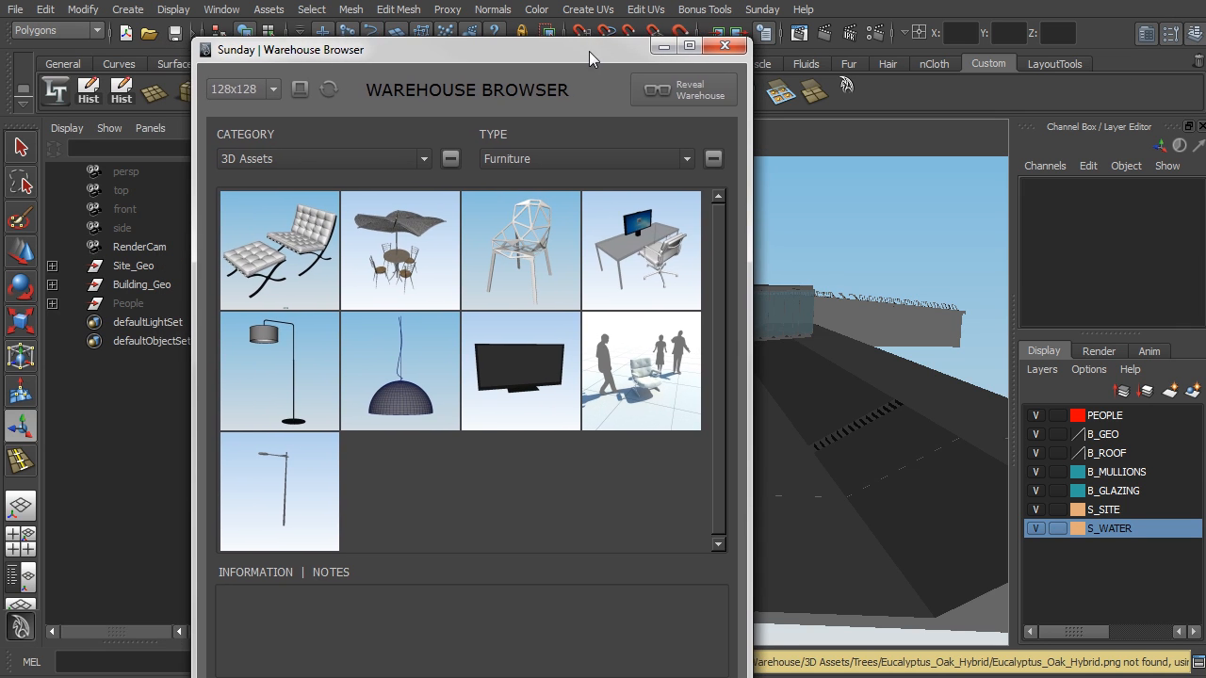
click(303, 256)
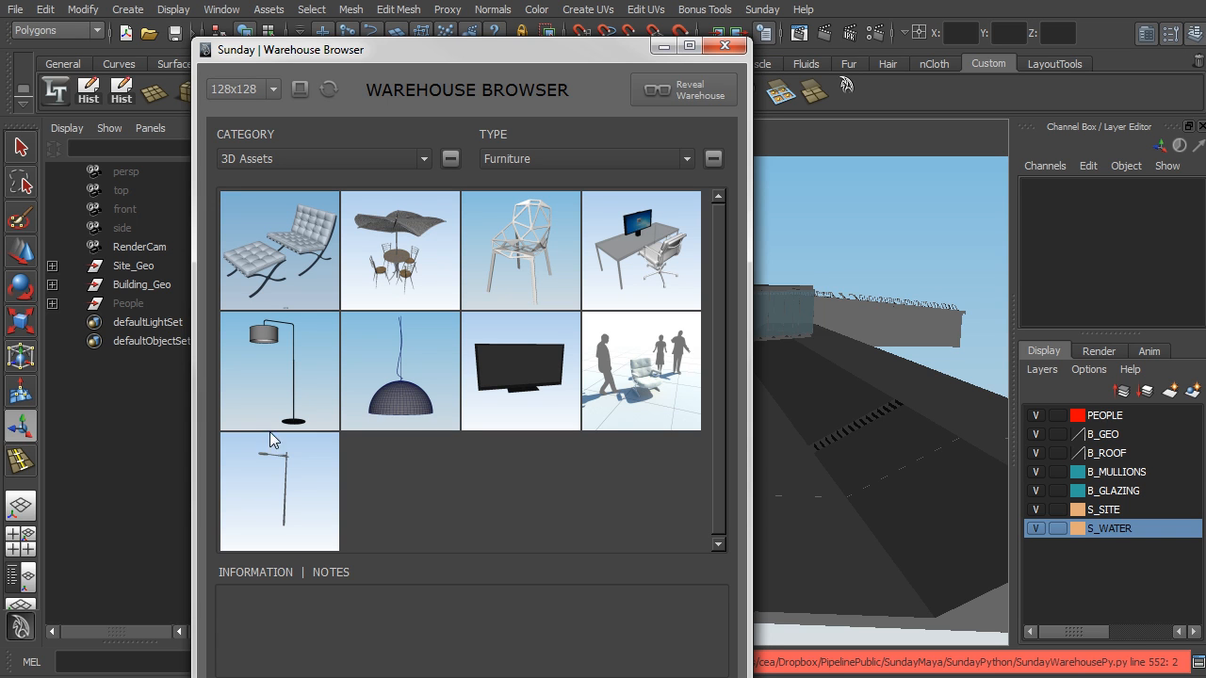
drag(745, 677, 744, 668)
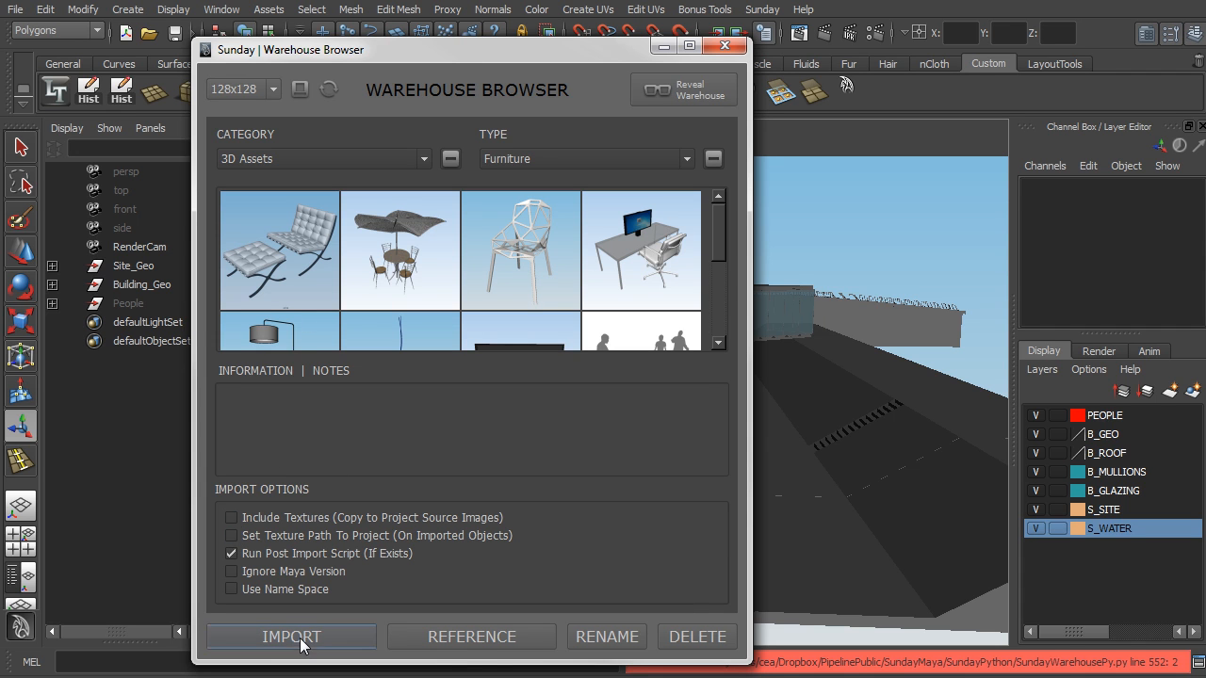
click(724, 46)
Move the whole Barcelona_Chair group to the building's deck, at about X 138, Y -1698, Z 432.
alt+drag(460, 306, 576, 374)
alt+right_drag(577, 374, 886, 448)
alt+middle_drag(885, 448, 737, 412)
click(669, 416)
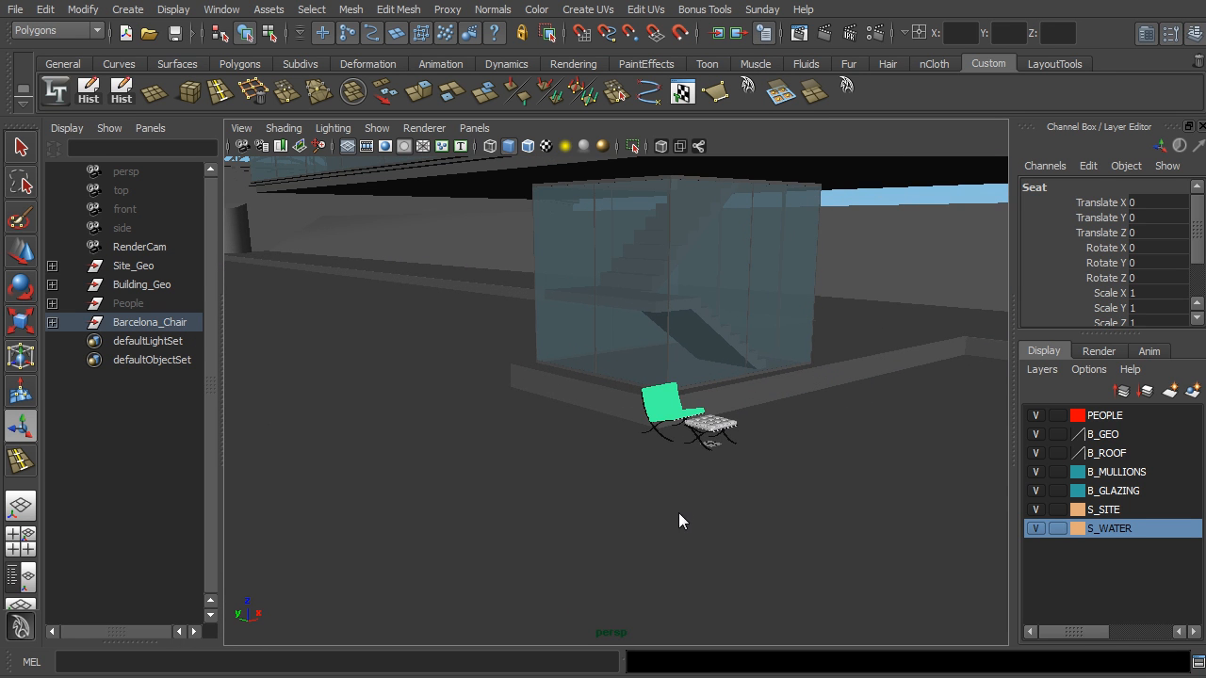
click(128, 323)
alt+drag(750, 361, 528, 383)
key(w)
drag(419, 416, 429, 244)
drag(368, 300, 862, 362)
alt+drag(841, 359, 628, 356)
drag(480, 388, 556, 409)
drag(649, 420, 610, 370)
Hide the B_GLAZING, B_MULLIONS and B_ROOF layers and show the chair close up in the top view as wireframe.
click(1037, 490)
click(1036, 471)
click(1037, 453)
key(space)
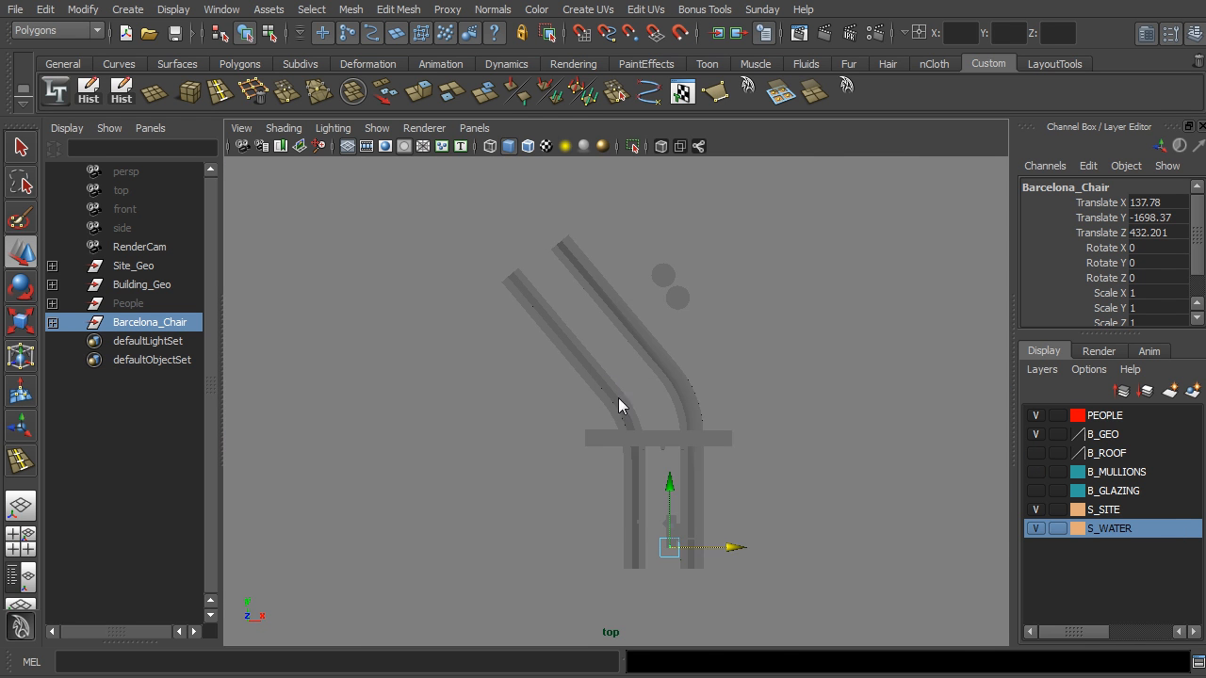
click(530, 148)
alt+middle_drag(622, 263, 546, 325)
alt+right_drag(547, 325, 746, 420)
alt+middle_drag(746, 420, 602, 482)
alt+right_drag(602, 481, 709, 450)
alt+middle_drag(786, 469, 682, 397)
alt+right_drag(683, 398, 775, 415)
Delete the Footrest from the Barcelona_Chair group.
click(55, 324)
click(146, 364)
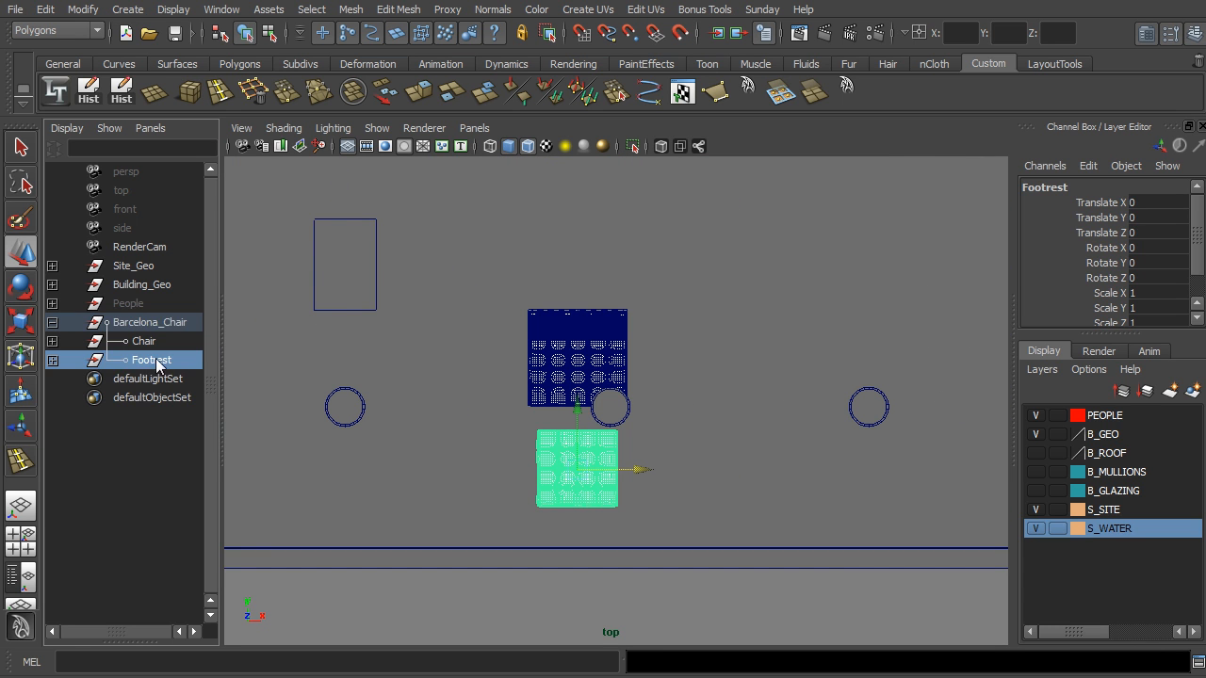
key(Delete)
Rotate the Chair group to 180 degrees about Z.
click(168, 341)
alt+middle_drag(572, 346, 538, 360)
key(e)
drag(630, 436, 431, 537)
text(180)
key(Return)
Move the chair in the top view to the deck's open front area, at about X 89, Y 129.
alt+right_drag(765, 377, 734, 375)
alt+middle_drag(629, 365, 595, 360)
key(w)
alt+right_drag(633, 403, 564, 407)
drag(529, 403, 525, 202)
scroll(568, 277, down, 2)
alt+middle_drag(568, 278, 588, 363)
drag(516, 395, 570, 428)
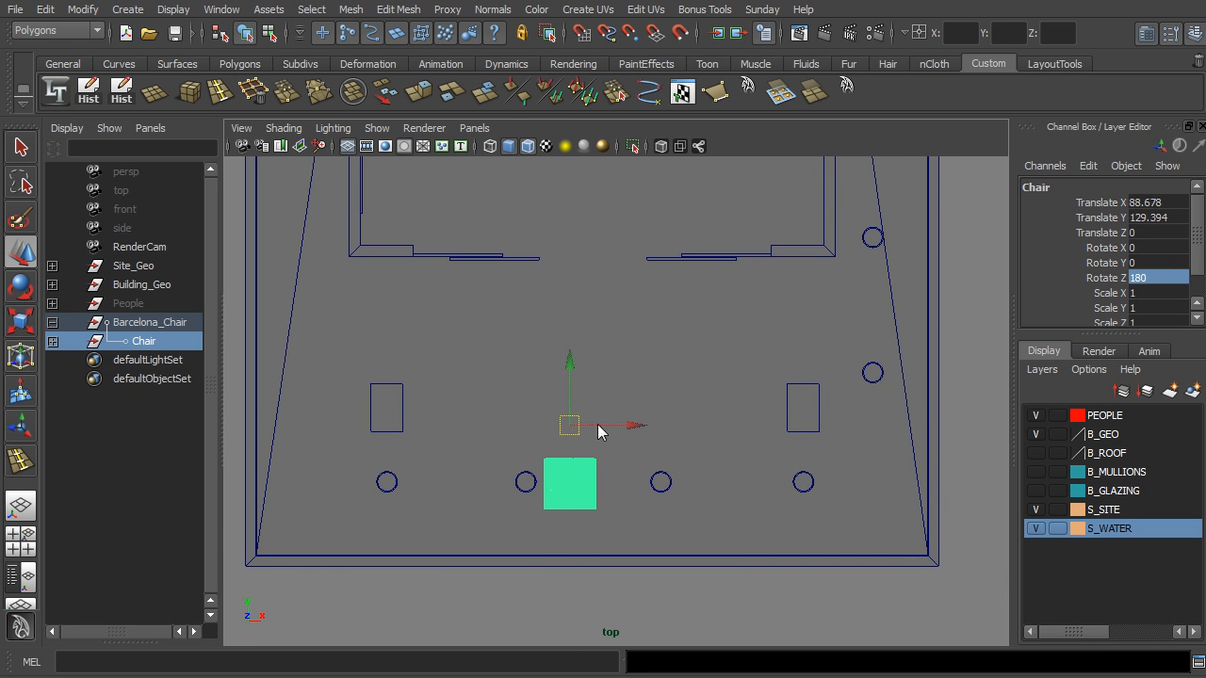
Raise the chair in the perspective view and snap its height to the deck floor, at about Translate Z 10.4.
key(space)
drag(681, 395, 693, 350)
alt+drag(659, 428, 690, 411)
scroll(834, 330, up, 3)
key(f)
scroll(609, 440, down, 5)
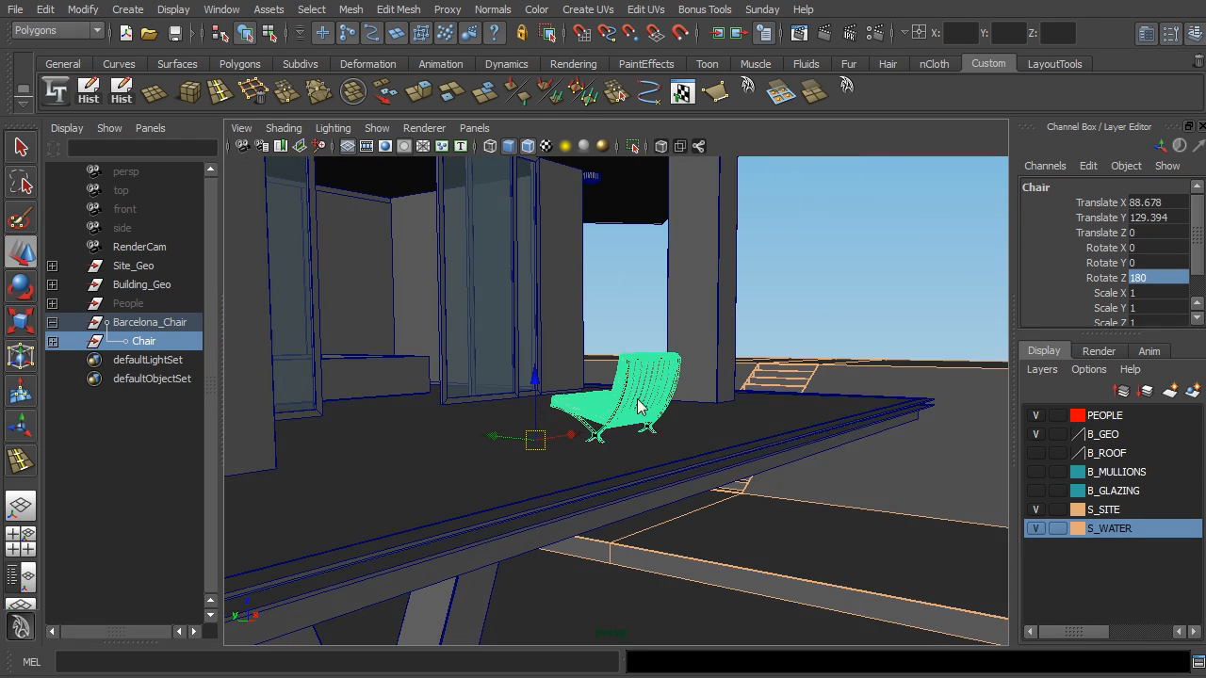
drag(537, 384, 538, 357)
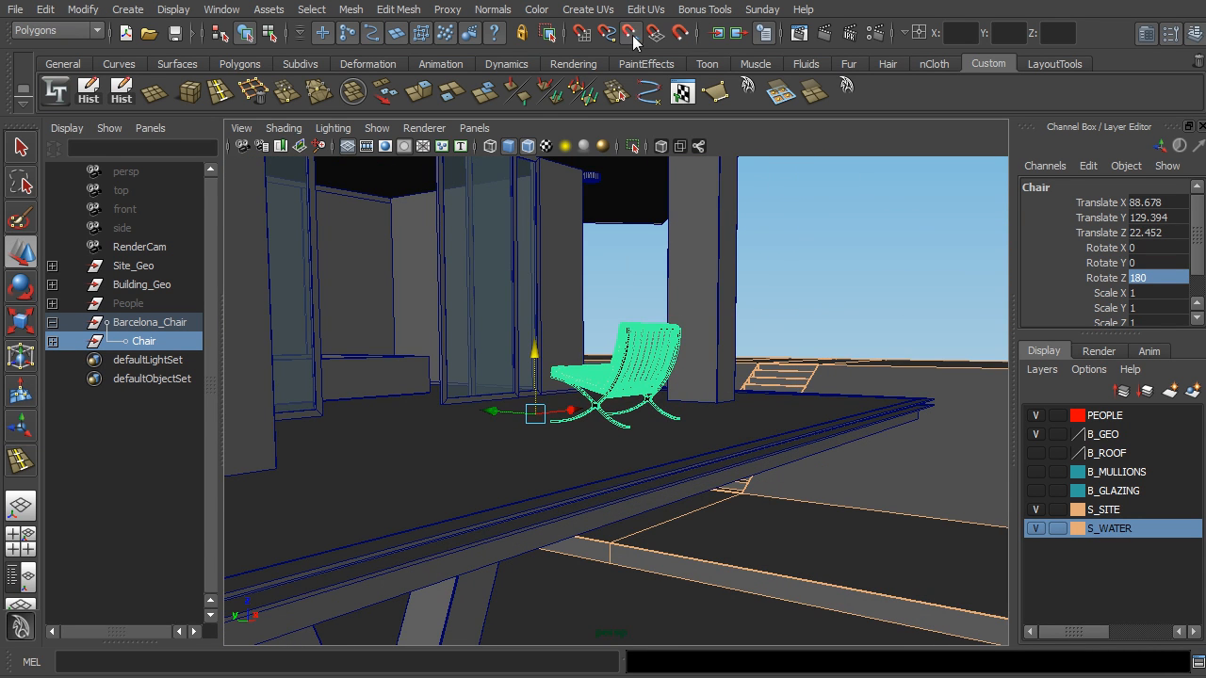
click(630, 34)
alt+drag(613, 283, 652, 284)
drag(522, 356, 549, 418)
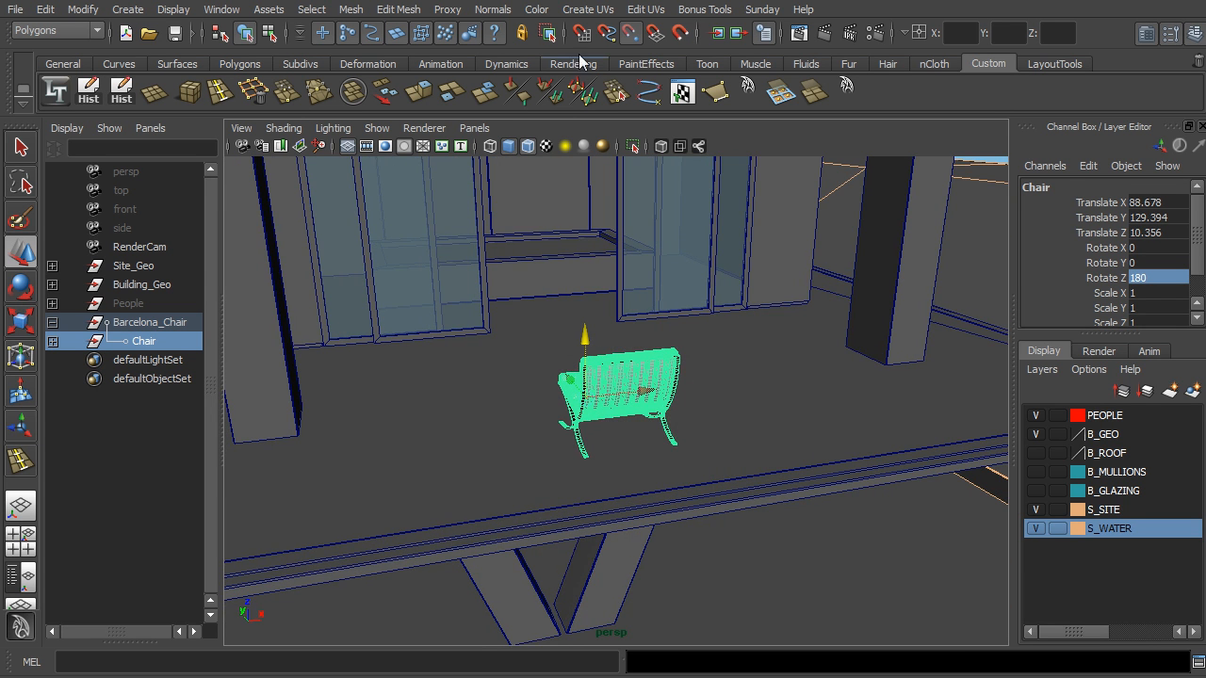
Shift the chair along the deck and place a duplicate beside it at about X 189, Y 112.
alt+drag(617, 226, 614, 313)
drag(666, 346, 524, 369)
alt+drag(525, 370, 721, 409)
key(ctrl+d)
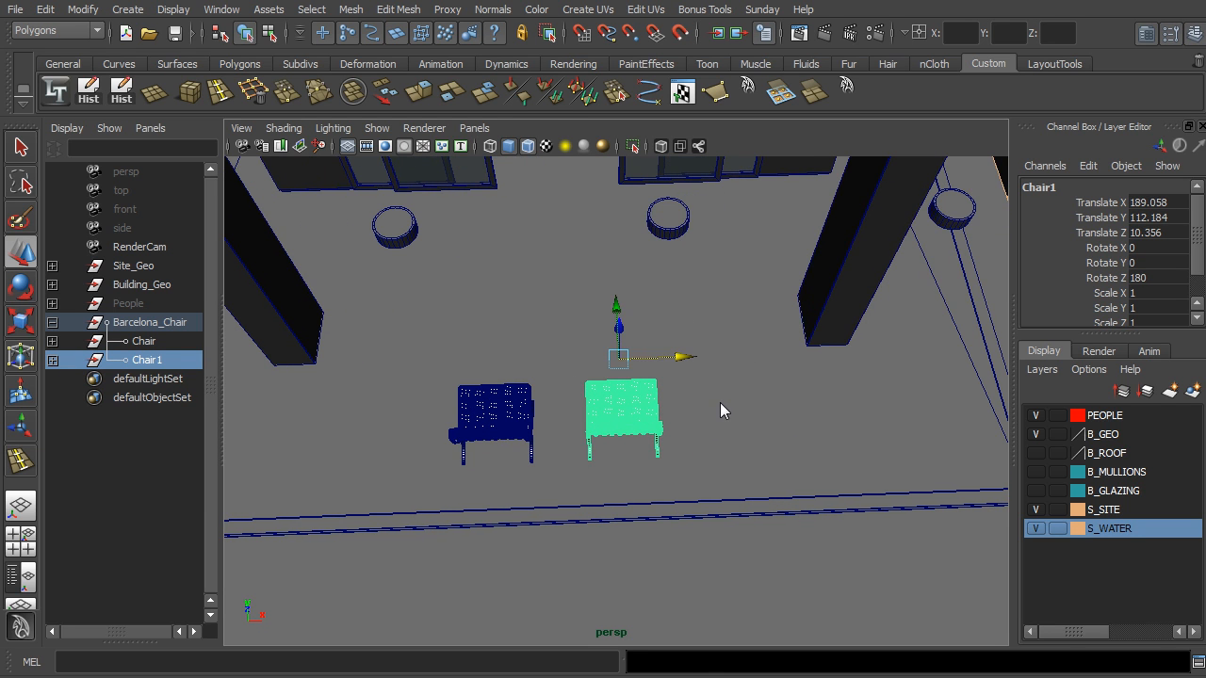
Duplicate the second chair, move the copy to about X 293, Y 191 and set its Rotate Z to 270.
key(ctrl+d)
drag(682, 355, 786, 365)
drag(707, 304, 699, 249)
key(e)
drag(681, 378, 859, 334)
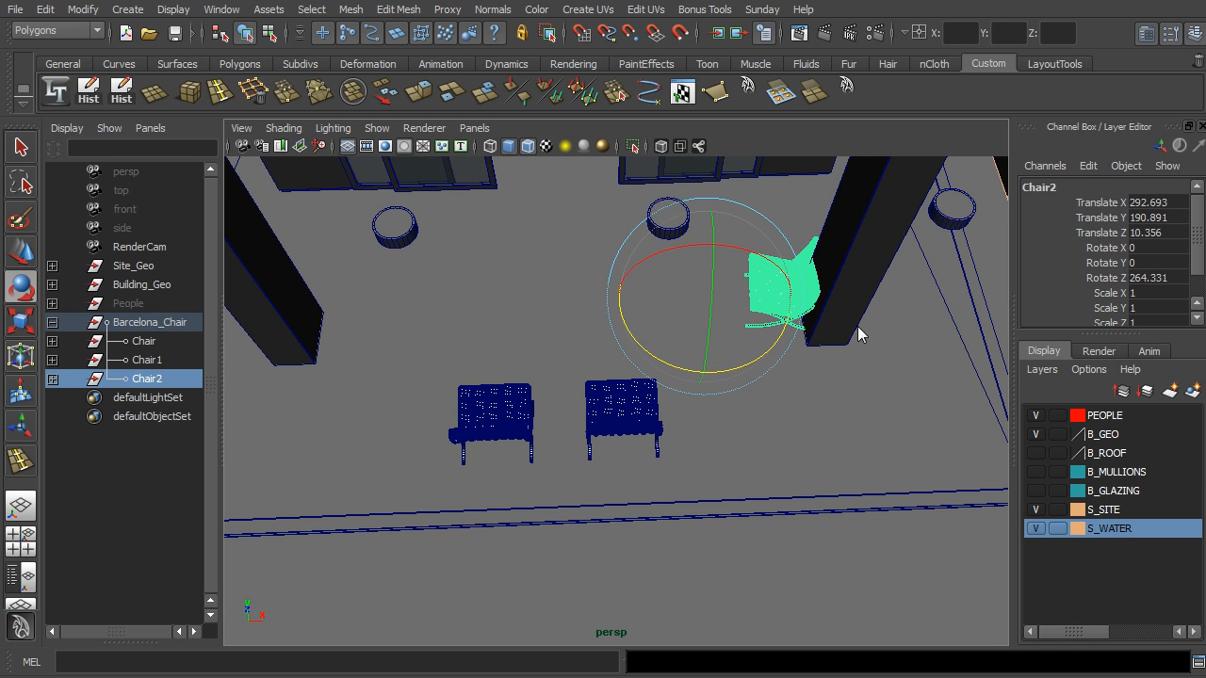
click(1160, 280)
text(270)
key(Return)
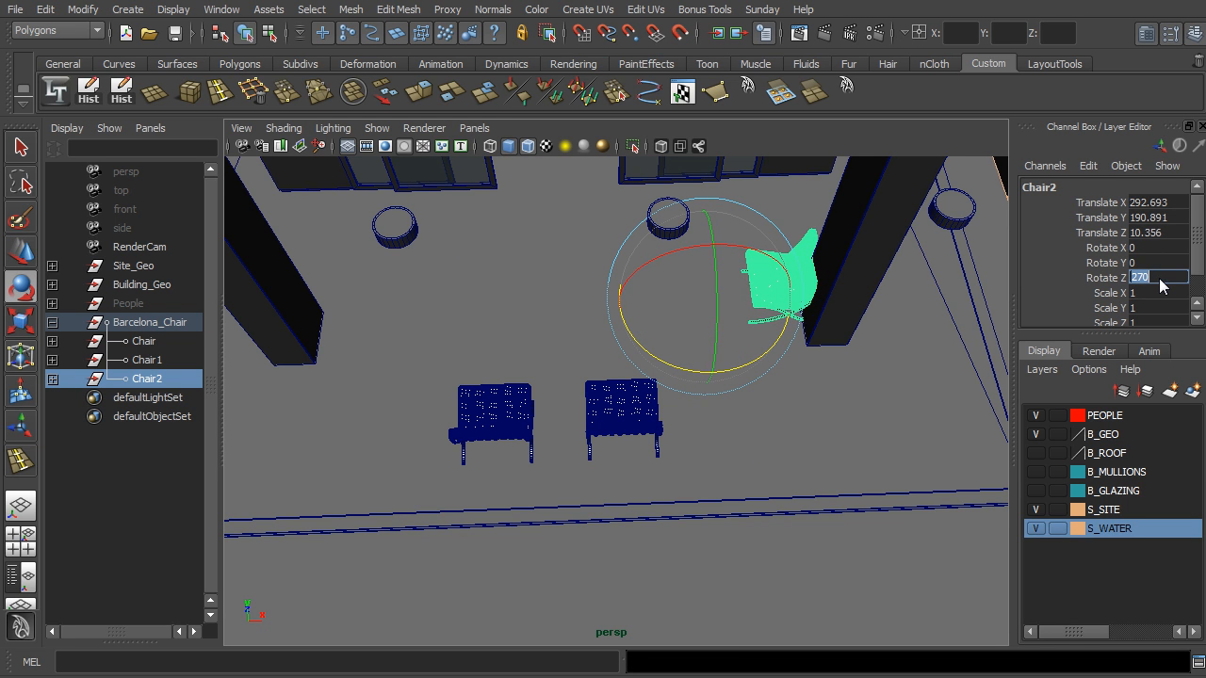
Shift the third chair sideways, closer to the pair of chairs.
alt+right_drag(747, 455, 710, 462)
key(w)
drag(762, 304, 689, 308)
Duplicate the third chair to the opposite side of the group and set the copy's Rotate Z to 90.
mouse_move(652, 319)
alt+mouse_down()
mouse_move(687, 328)
mouse_move(660, 321)
alt+mouse_up()
drag(552, 279, 428, 345)
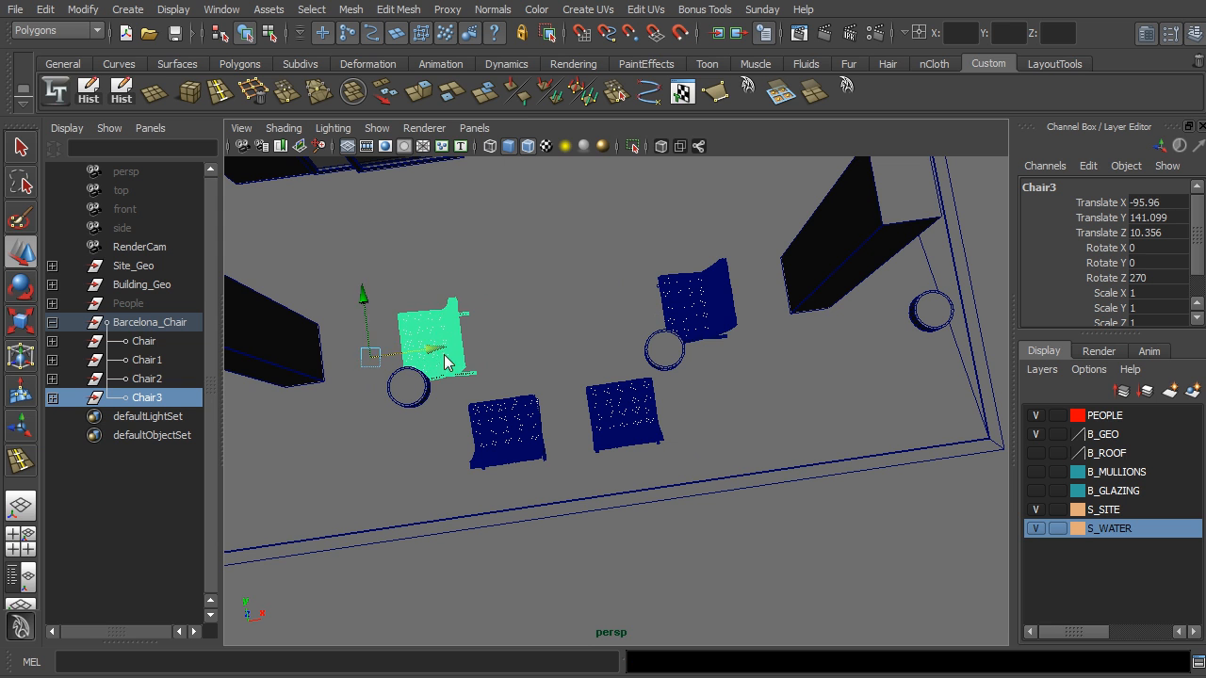
key(e)
drag(443, 405, 262, 278)
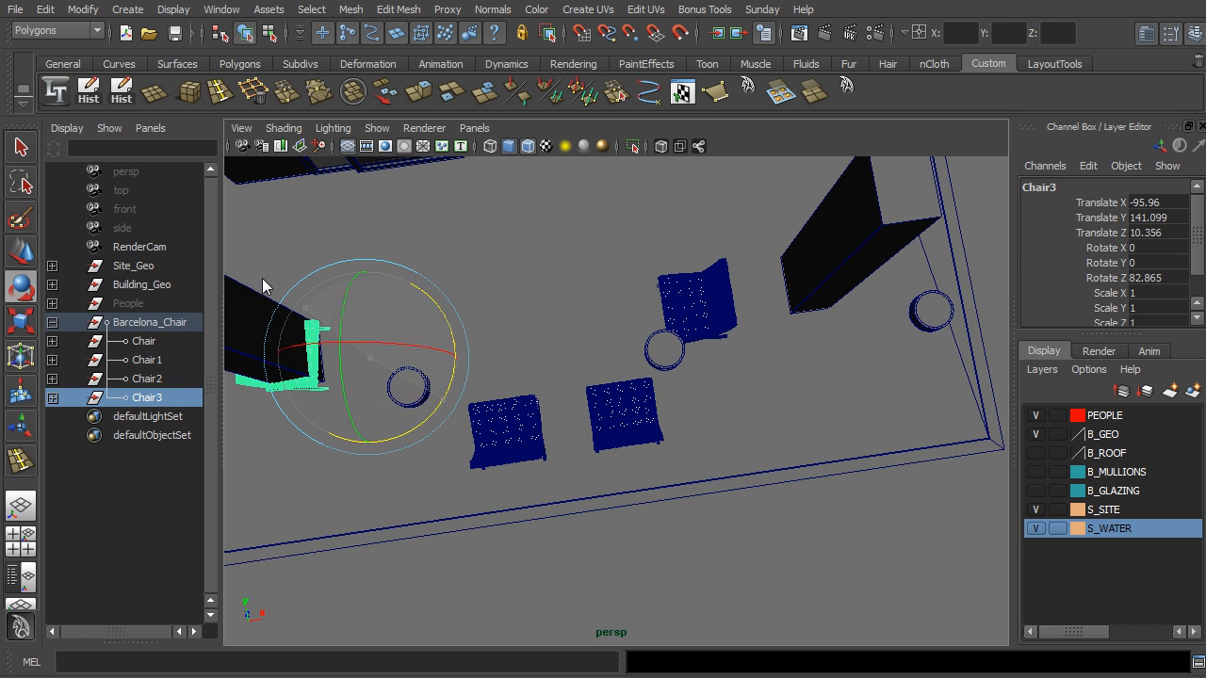
key(Return)
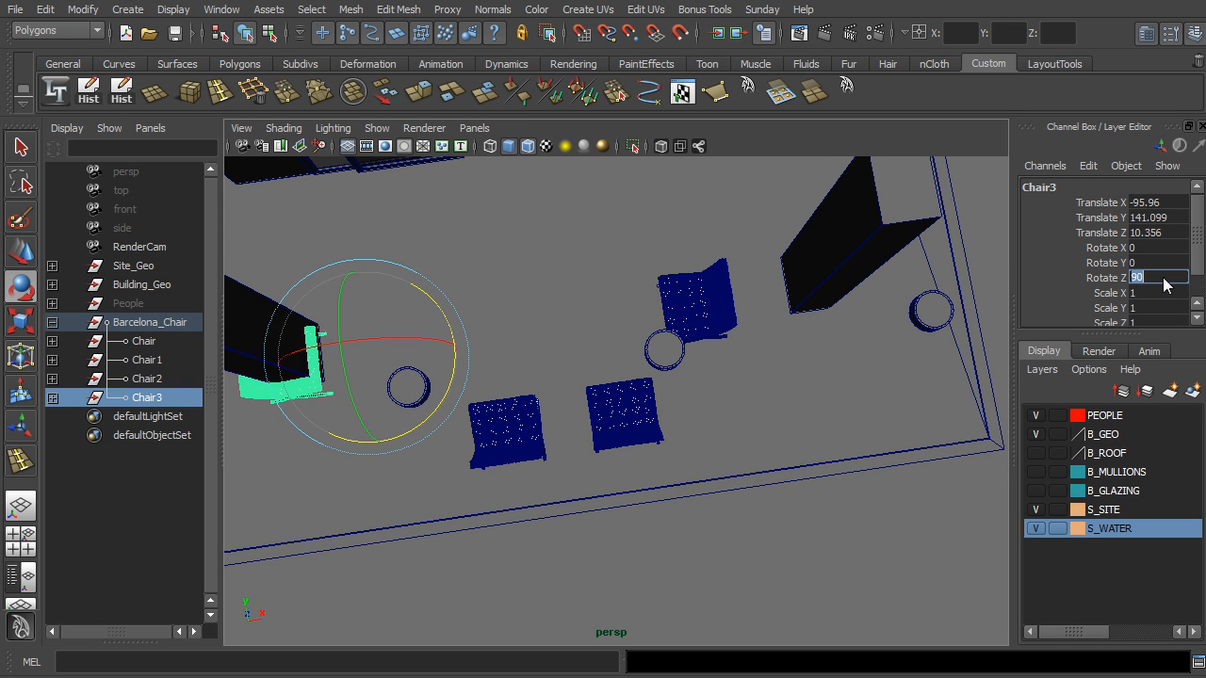
Move the fourth chair into place opposite the third one and clear the selection.
alt+drag(519, 436, 465, 433)
key(w)
drag(447, 353, 629, 274)
alt+drag(650, 401, 661, 324)
click(934, 305)
alt+right_drag(904, 317, 761, 377)
alt+drag(760, 374, 584, 386)
scroll(698, 379, down, 5)
alt+drag(637, 311, 731, 376)
alt+drag(811, 408, 757, 361)
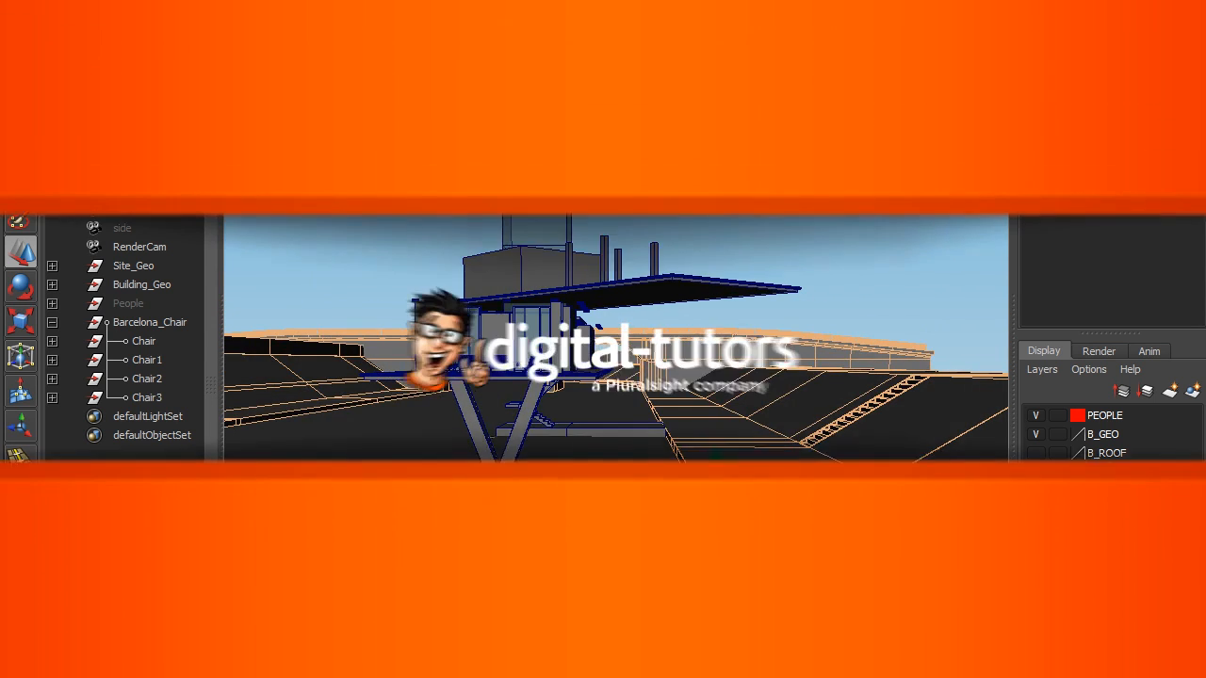